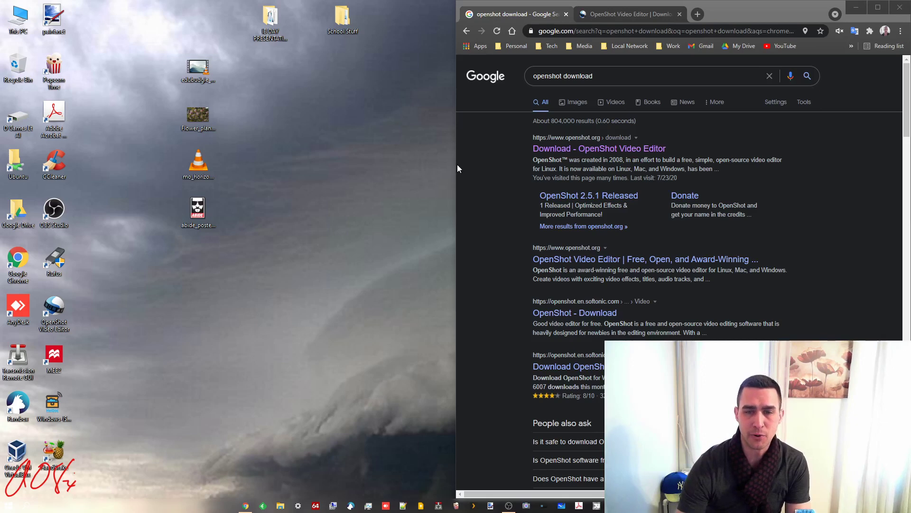
Step: Widen the Chrome window and rerun the 'openshot download' search
left_click_drag(456, 166, 250, 154)
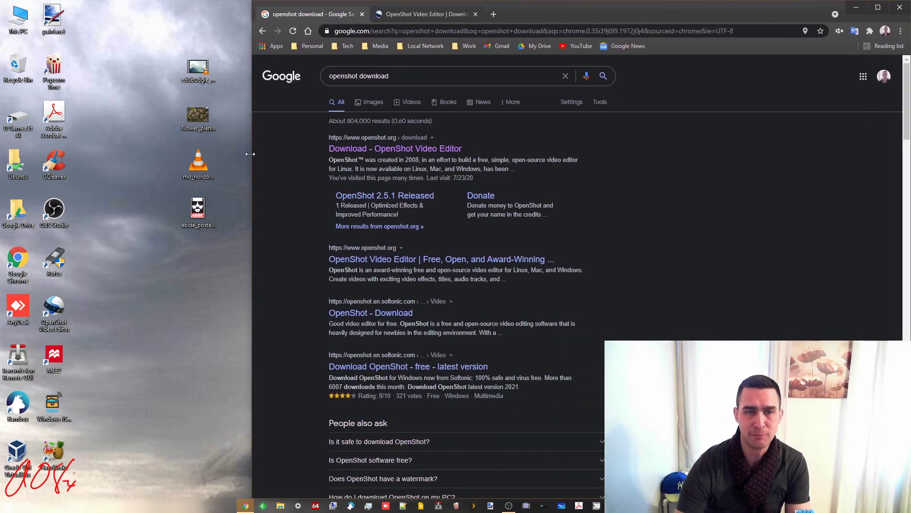
left_click(410, 77)
key("Return")
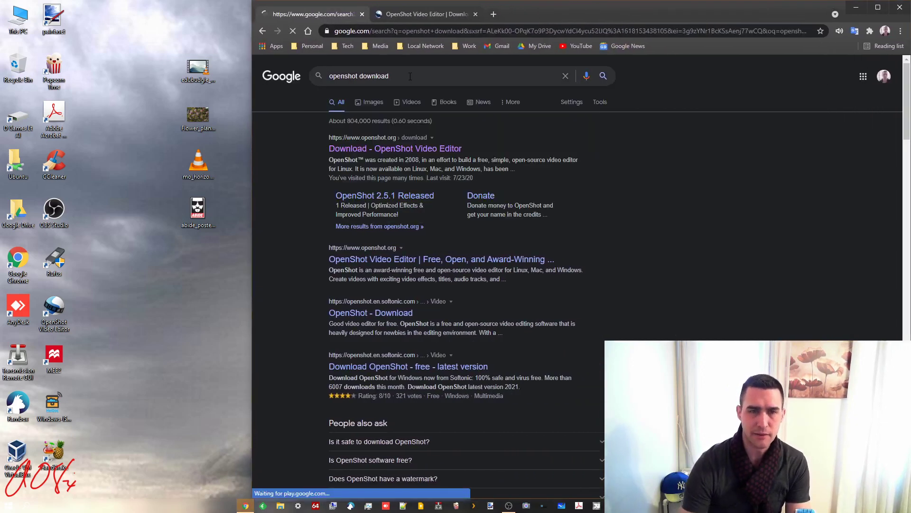
Step: Open the OpenShot download result in a new tab and highlight the Windows (64-bit Installer) heading
right_click(419, 150)
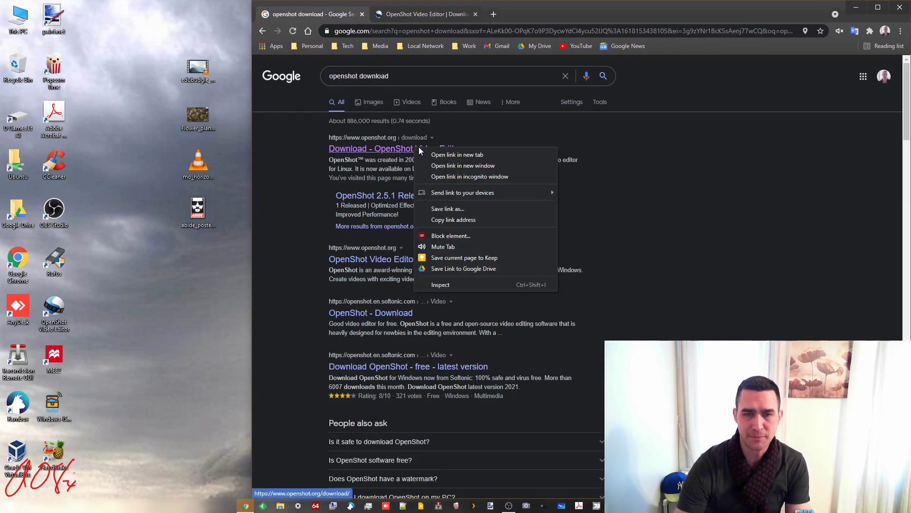
left_click(430, 155)
left_click(475, 14)
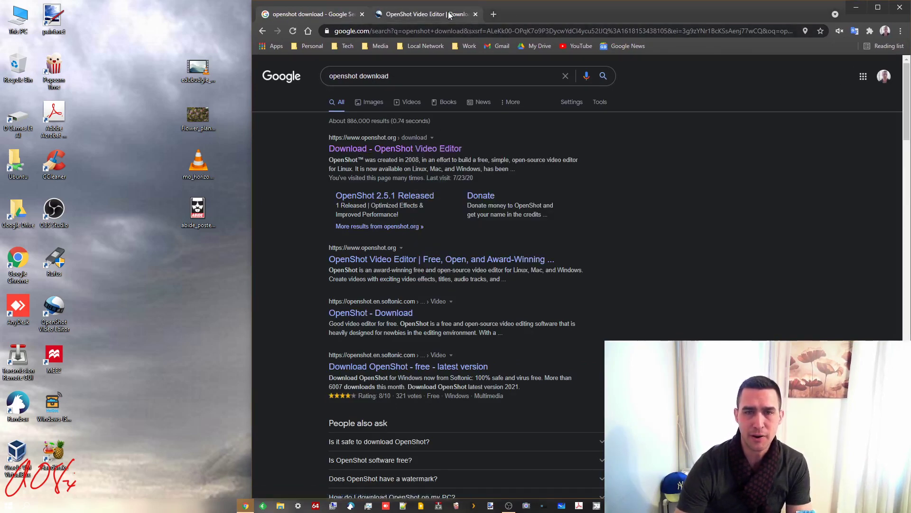
left_click(449, 15)
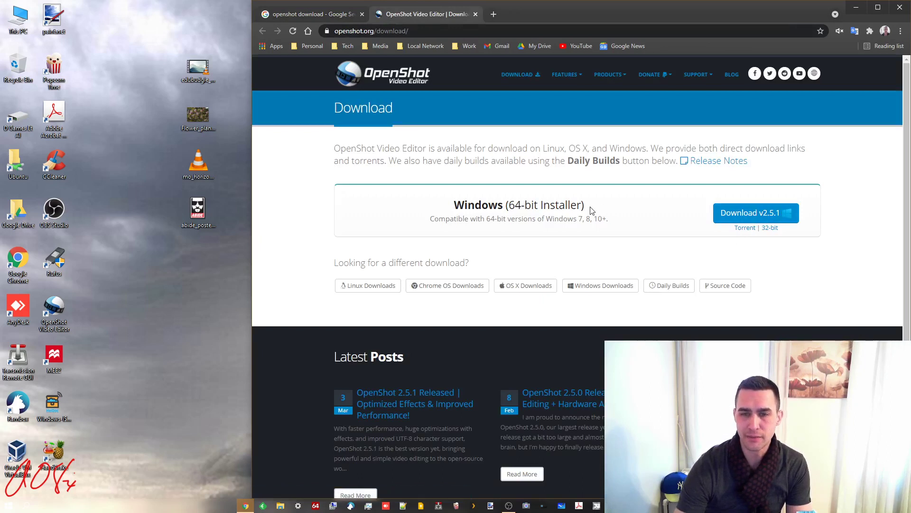
left_click_drag(583, 209, 448, 218)
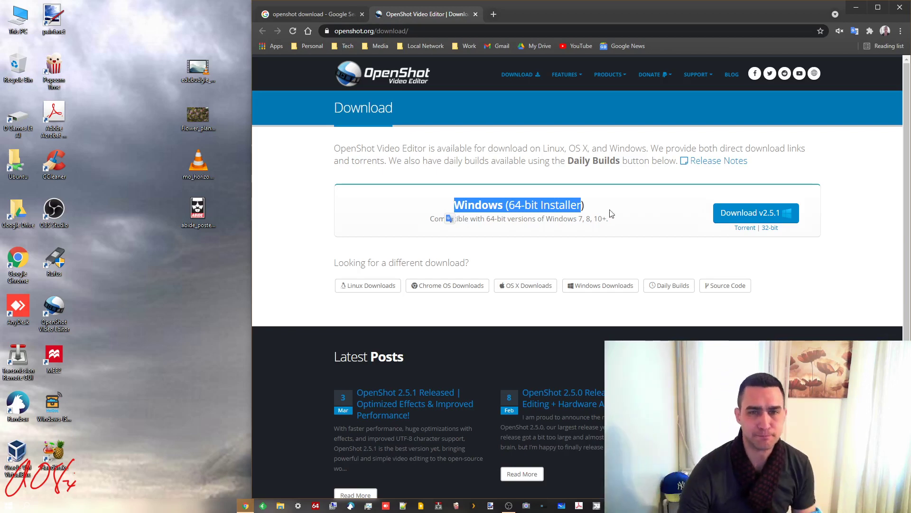
Step: Close the OpenShot download page and the Chrome search results, then select the screen recording on the desktop
left_click(476, 14)
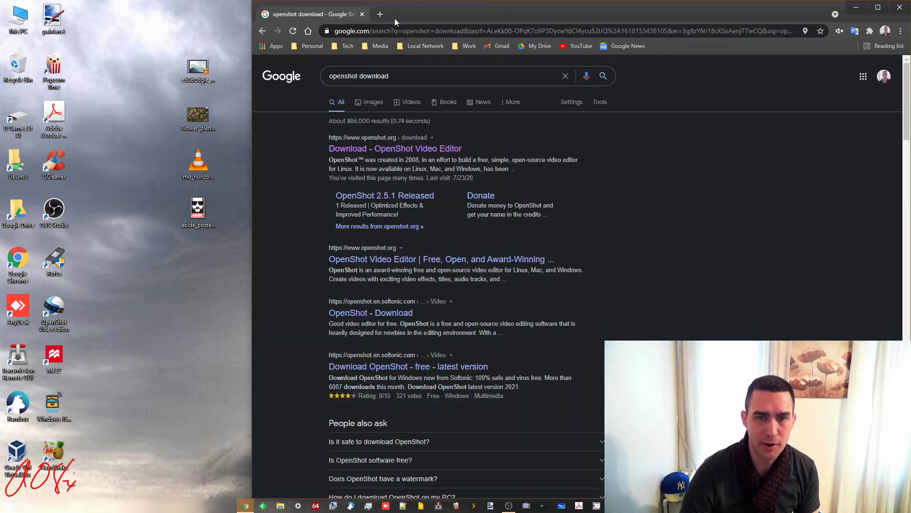
left_click(363, 14)
left_click(202, 72)
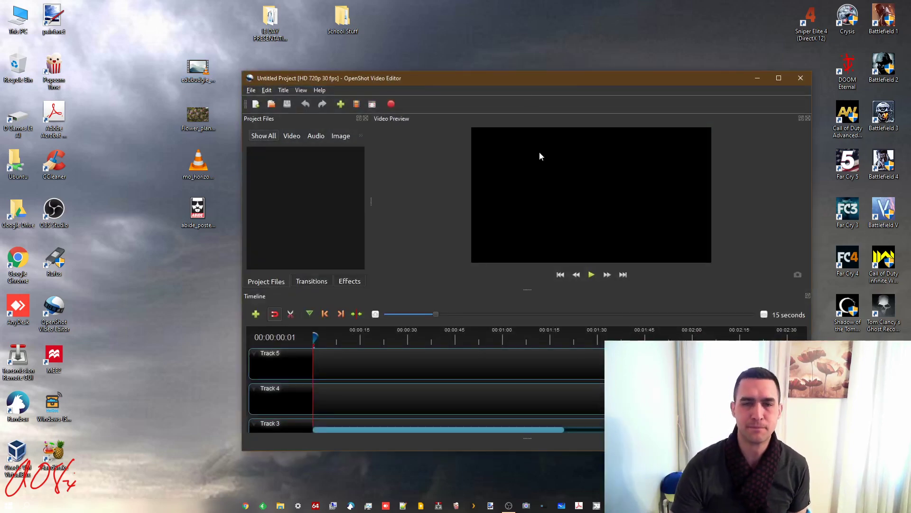
Step: Import the four desktop media files into Project Files and maximise the OpenShot window
left_click_drag(515, 76, 525, 71)
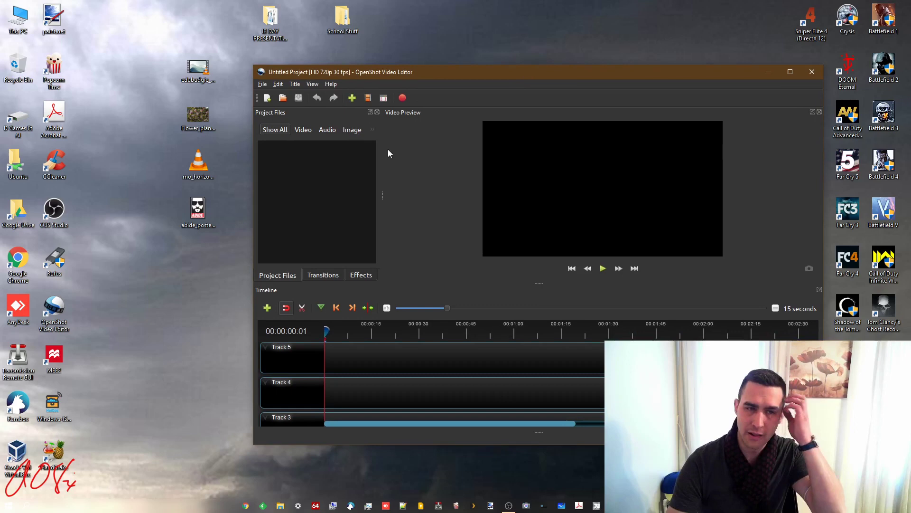
left_click_drag(165, 46, 230, 307)
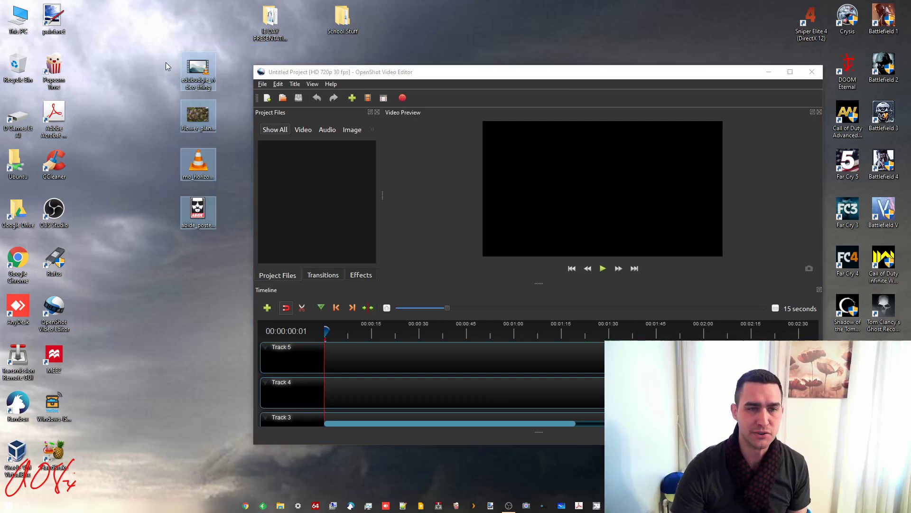
left_click_drag(198, 71, 295, 175)
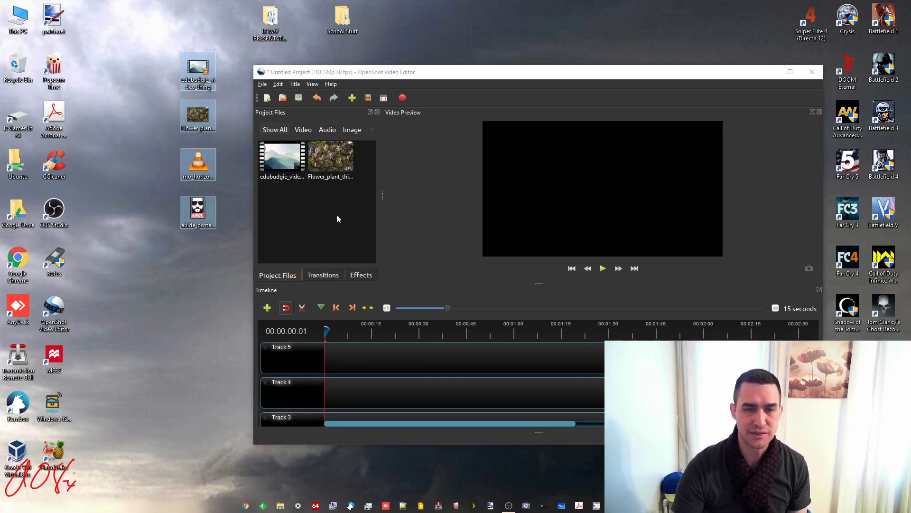
left_click(361, 252)
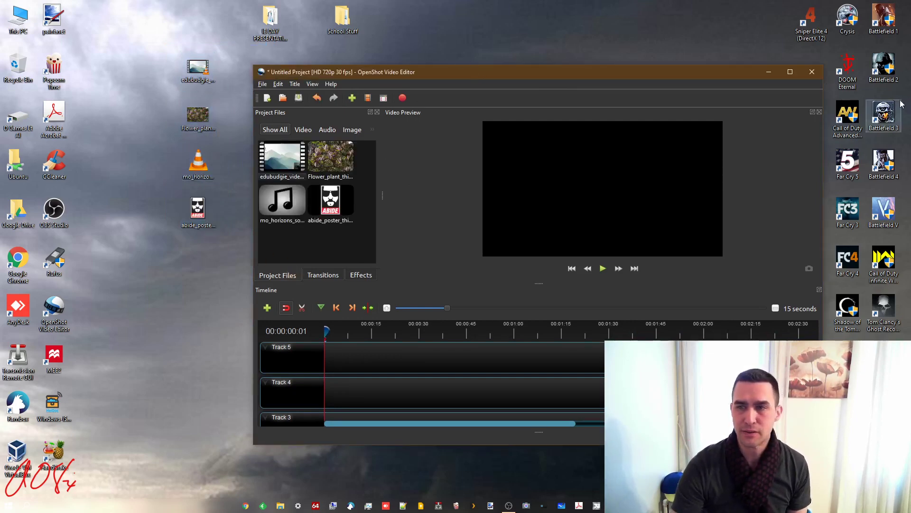
left_click(791, 71)
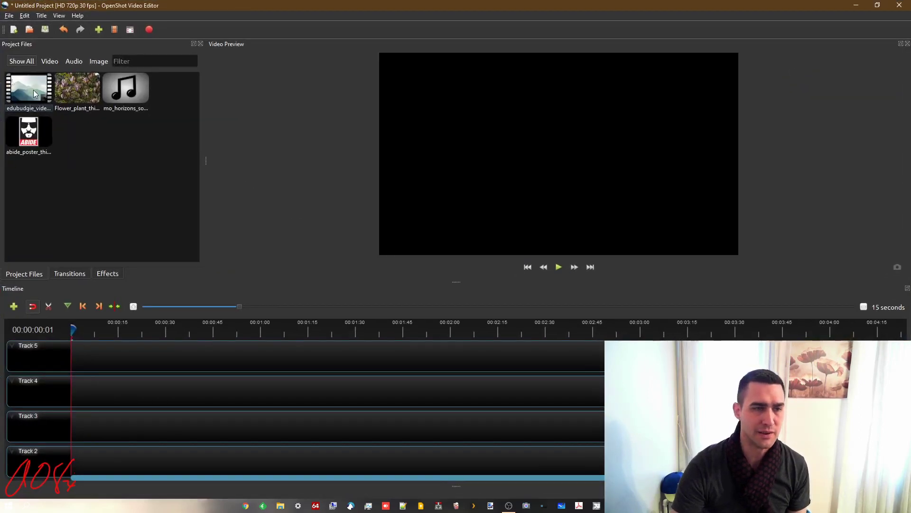
Step: Check the imported flower image, song, poster image and edubudgie_video_thing.mp4 in Project Files
left_click(81, 90)
left_click(125, 89)
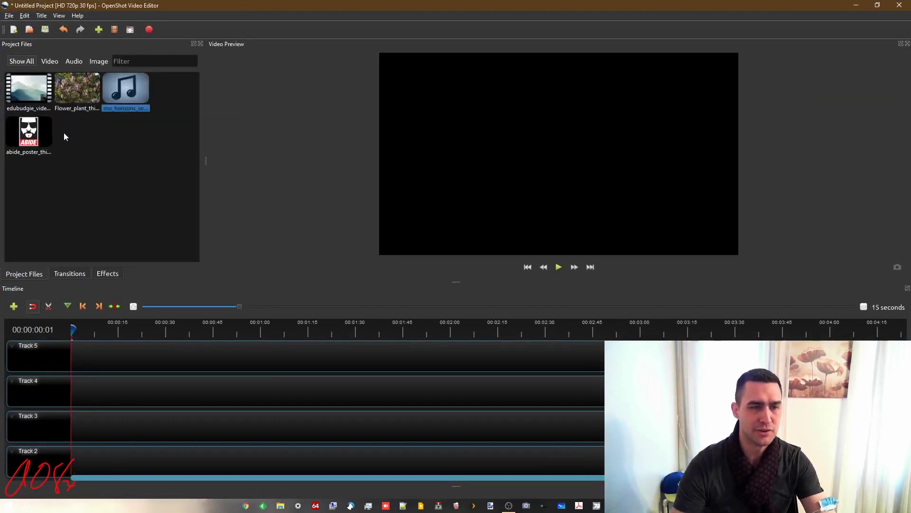
left_click(46, 135)
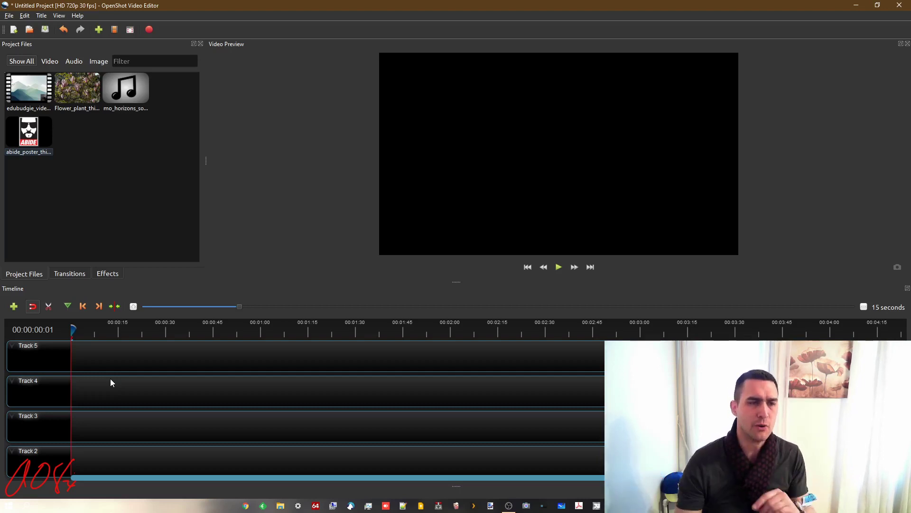
left_click(46, 129)
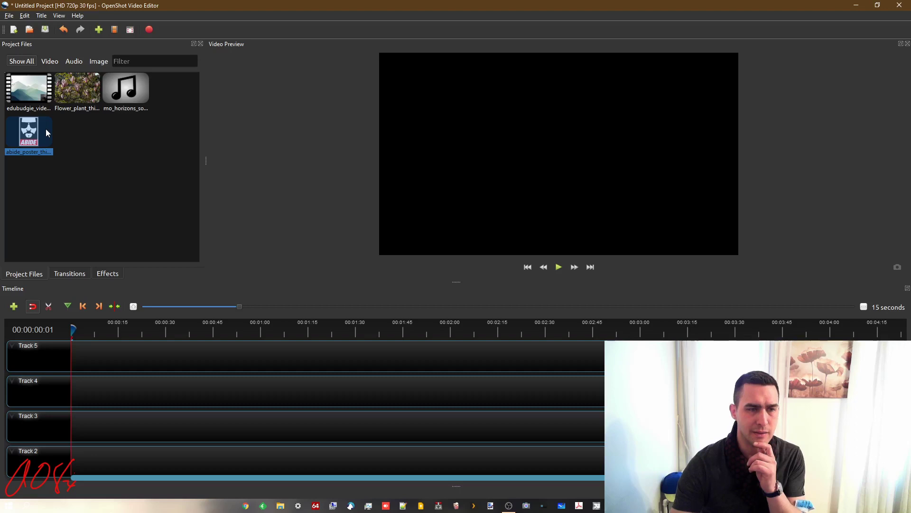
left_click(74, 92)
left_click(43, 132)
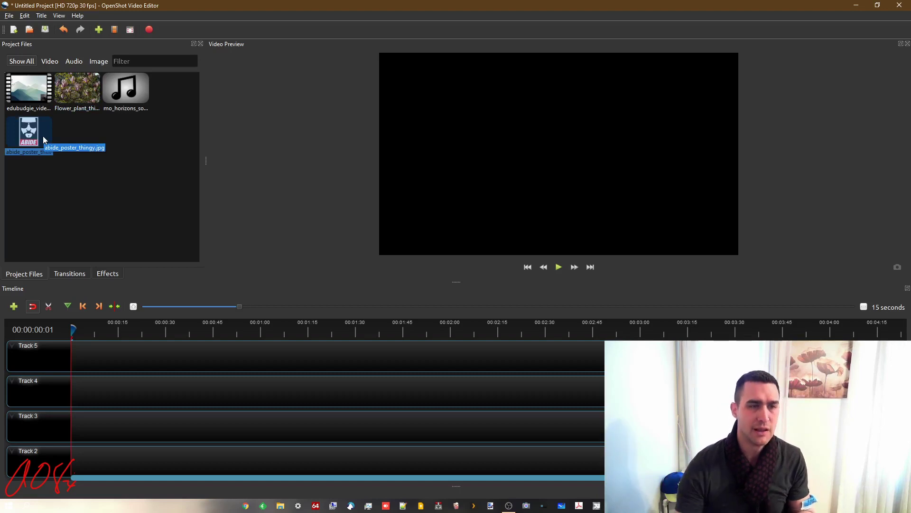
left_click(20, 93)
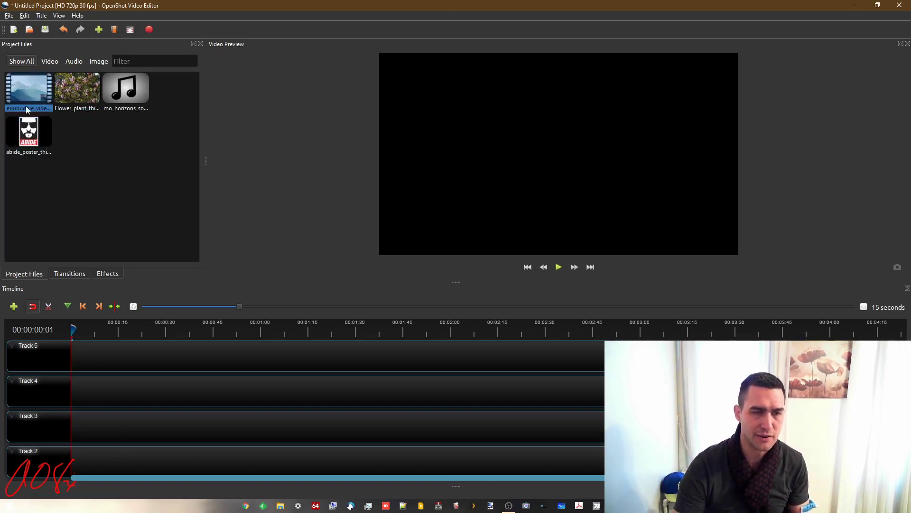
left_click(27, 137)
left_click(81, 89)
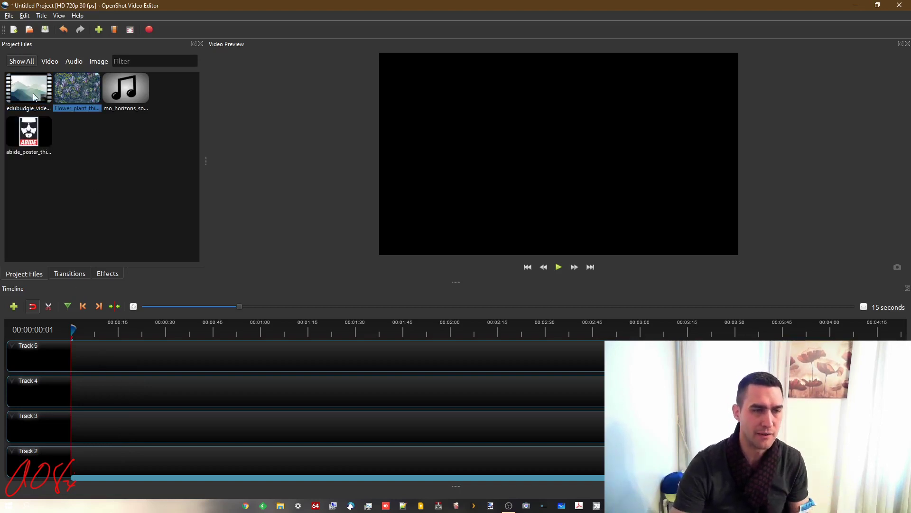
Step: Place edubudgie_video_thing.mp4 at the start of Track 3
left_click_drag(33, 97, 148, 424)
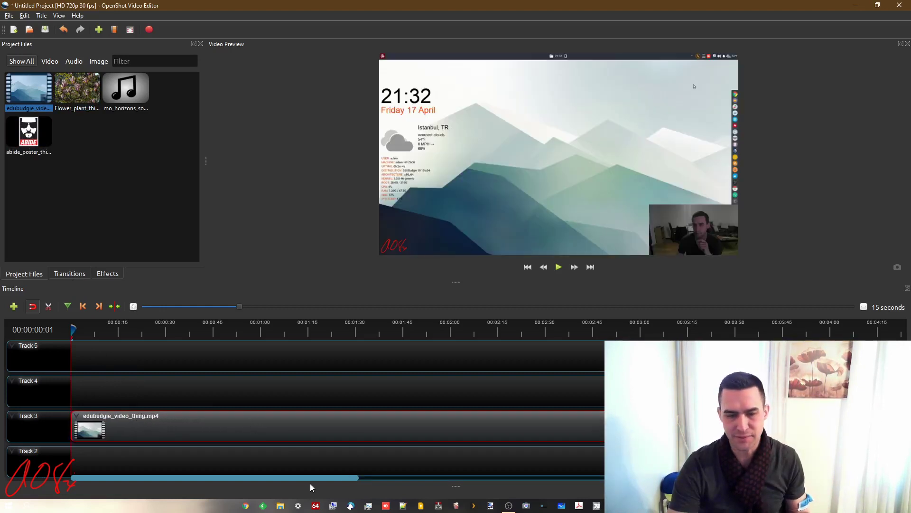
left_click_drag(317, 477, 859, 477)
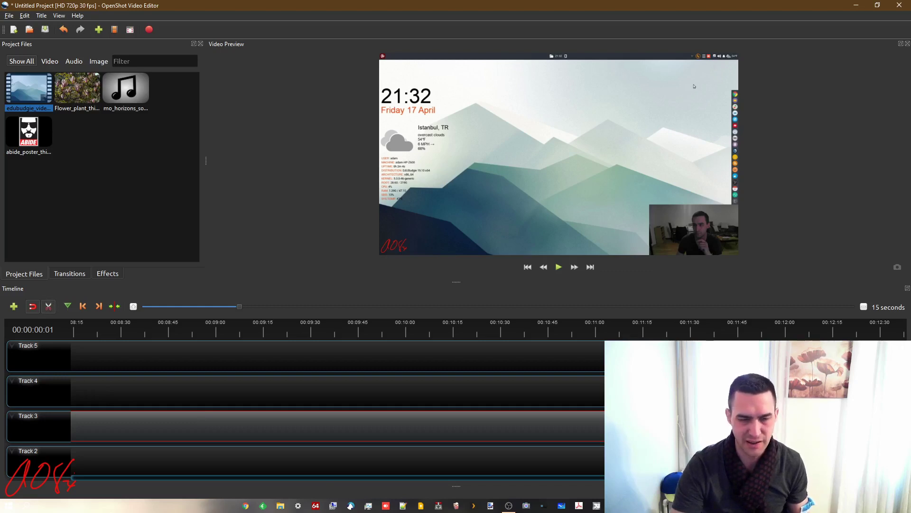
left_click_drag(625, 477, 356, 473)
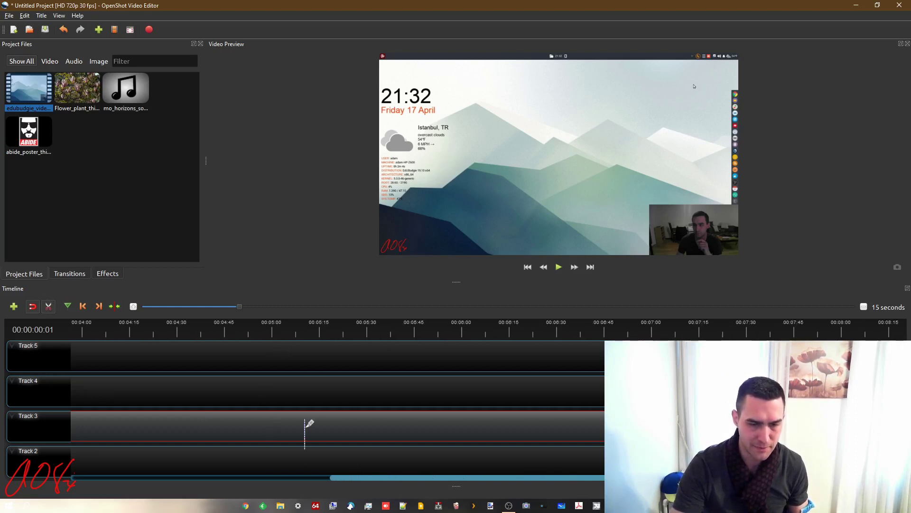
Step: Split the recording at about 00:05:00 with the Razor and delete the part after the cut
left_click(272, 423)
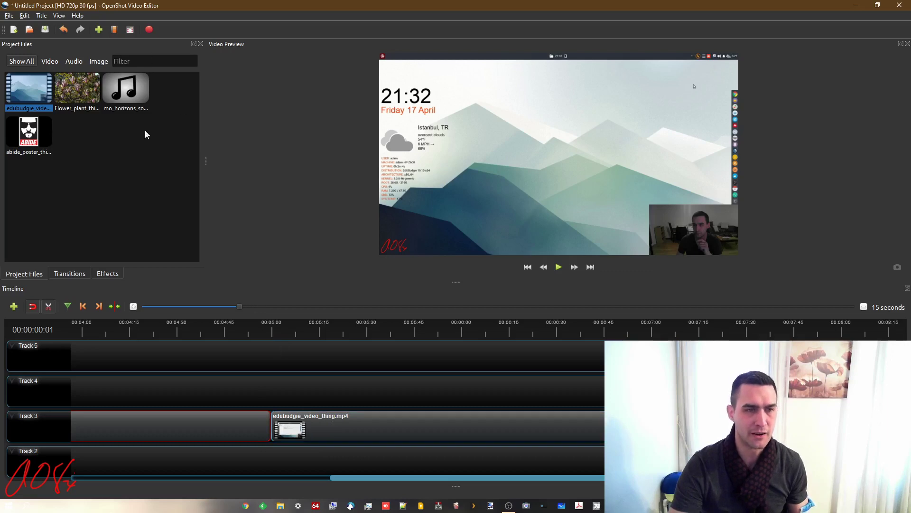
left_click(49, 309)
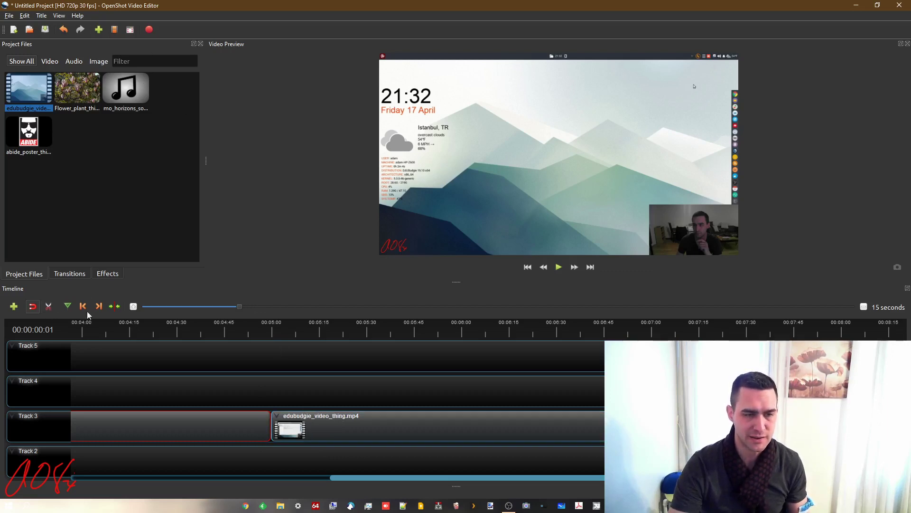
left_click(379, 424)
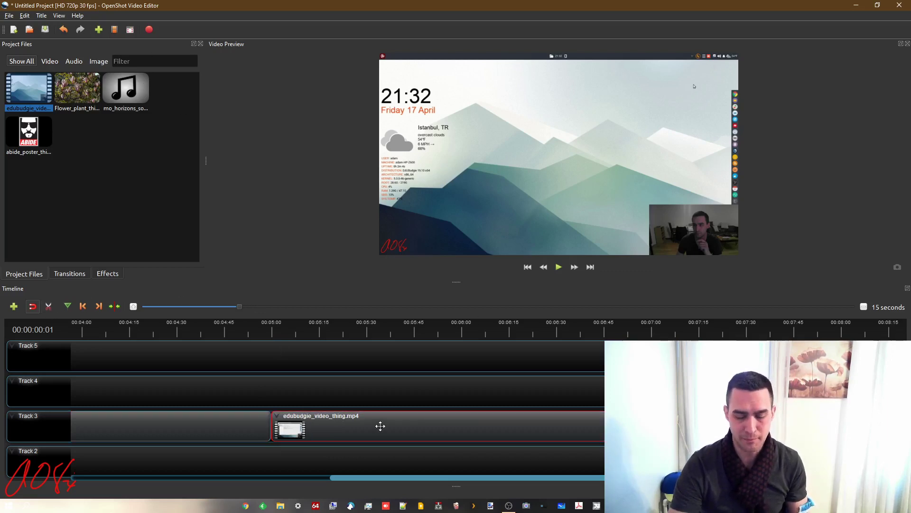
key("Delete")
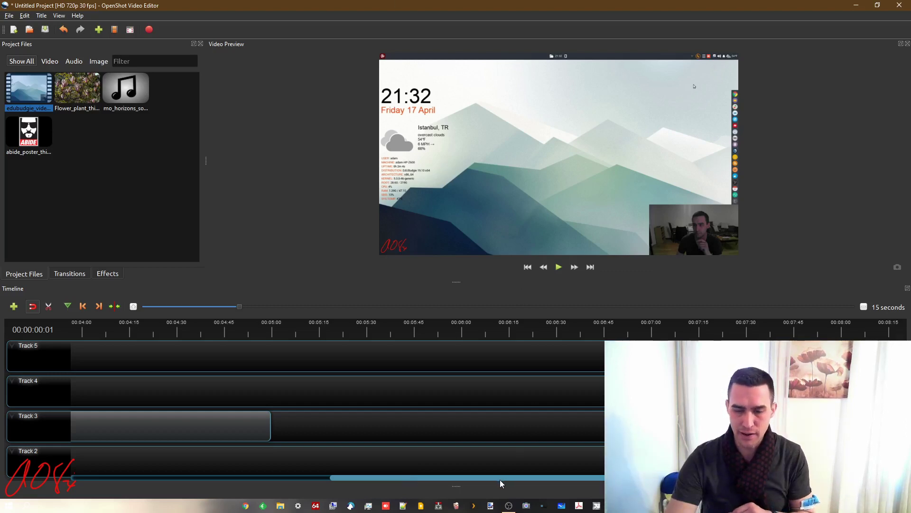
left_click_drag(500, 480, 176, 481)
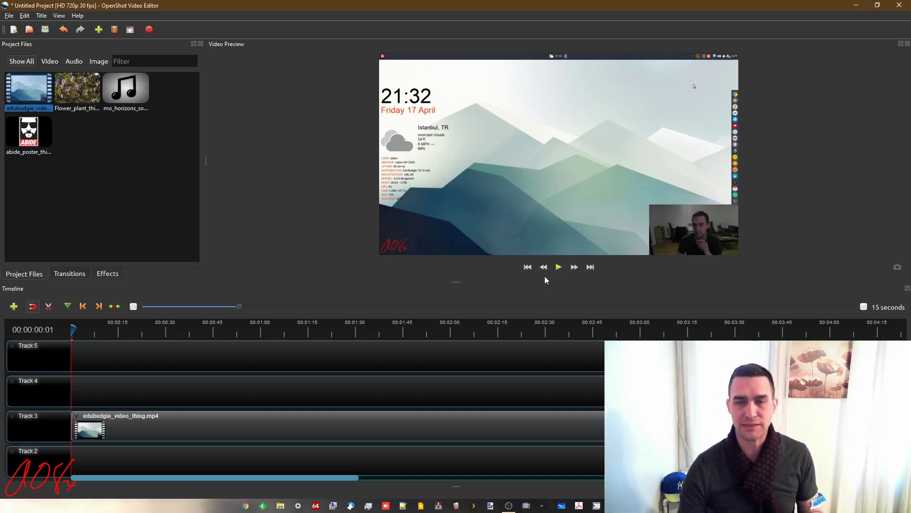
left_click(558, 268)
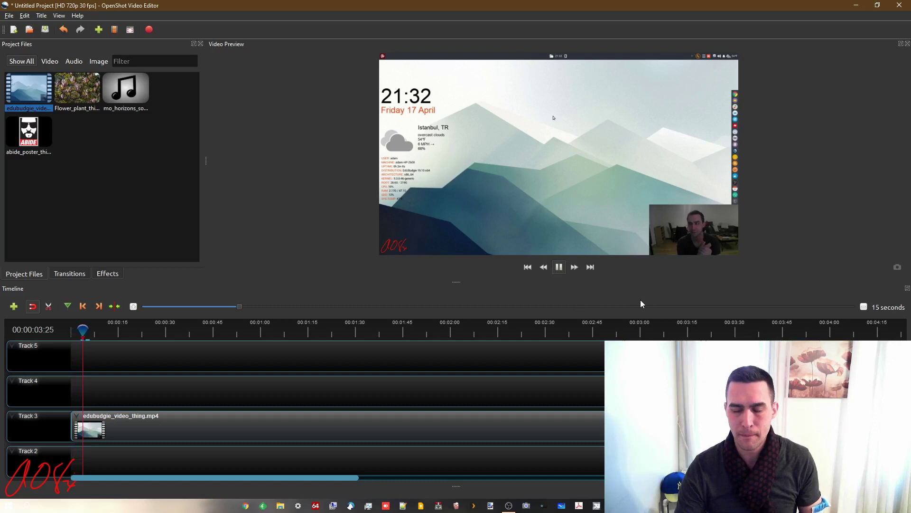
left_click(559, 268)
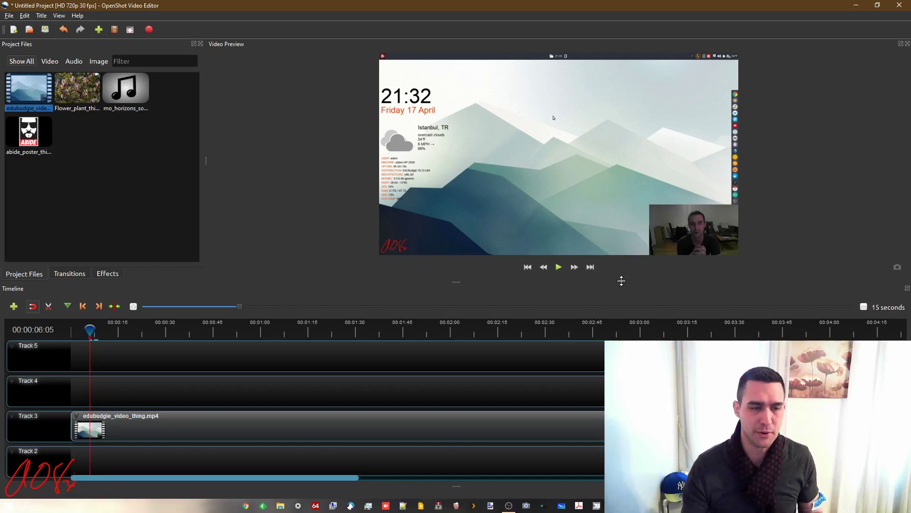
left_click_drag(90, 330, 71, 336)
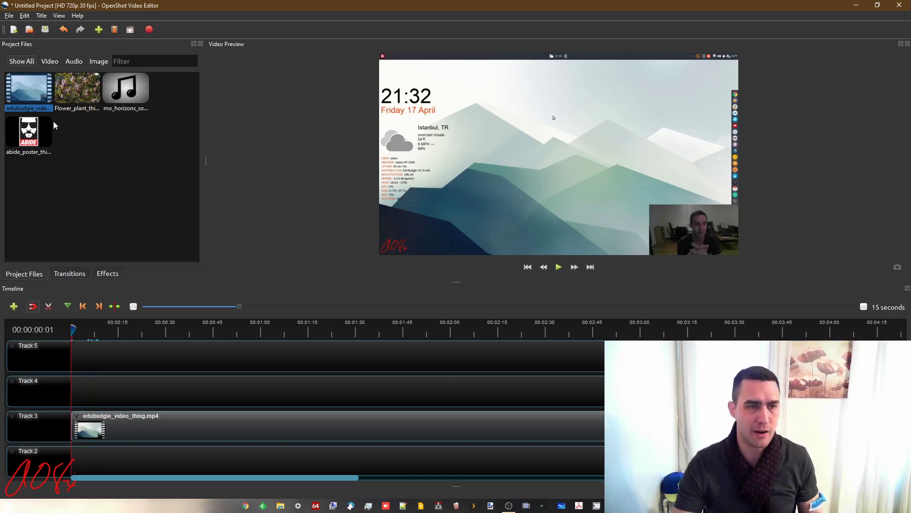
left_click(78, 86)
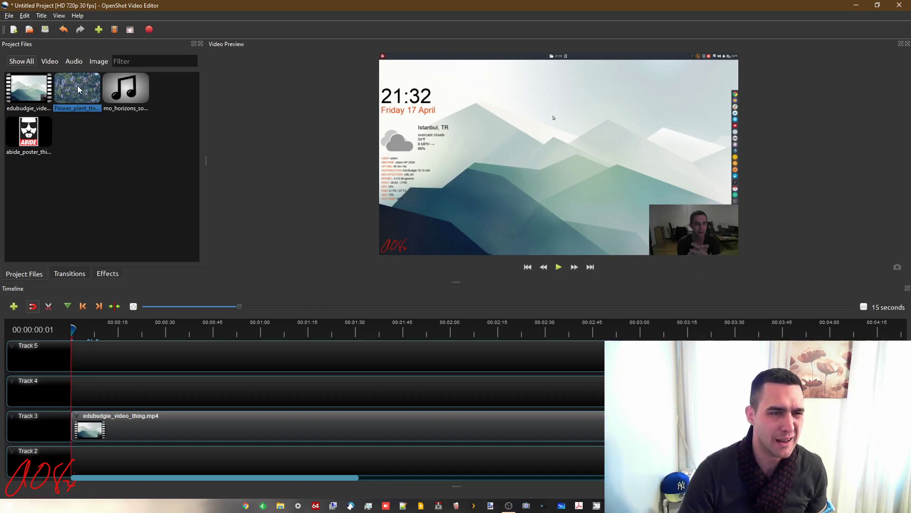
Step: Place Flower_plant_thingy.JPG on Track 5 and stretch it toward the recording's end
left_click_drag(78, 89, 77, 359)
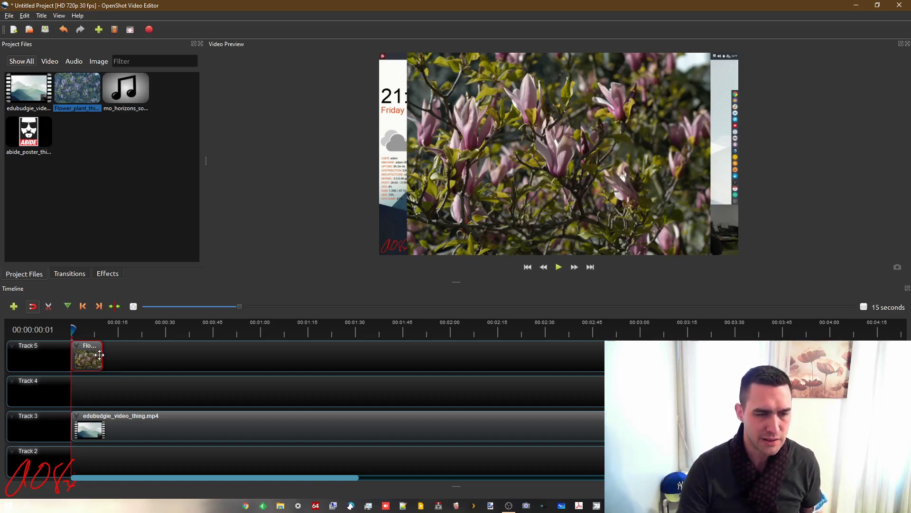
left_click_drag(101, 354, 613, 361)
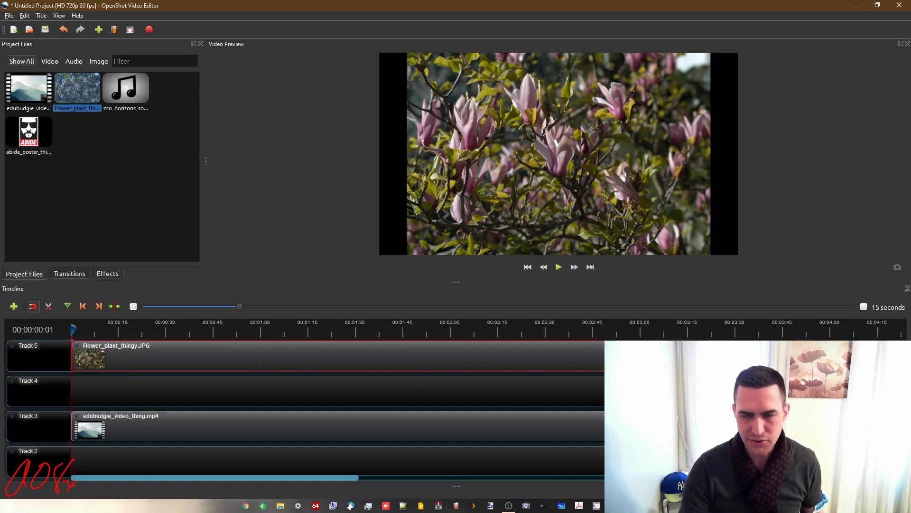
left_click_drag(292, 480, 456, 479)
left_click_drag(440, 358, 575, 355)
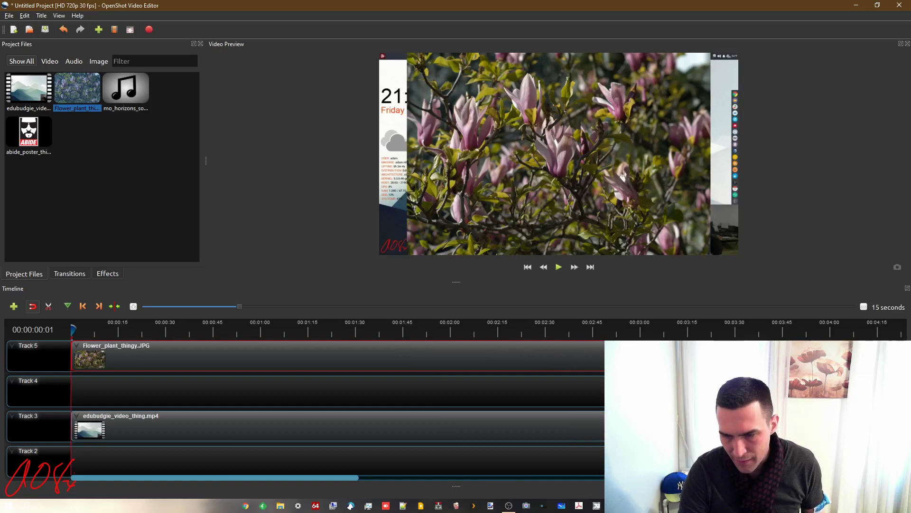
left_click_drag(306, 478, 539, 468)
Step: Zoom the timeline to one-second detail and check the playhead at the recording's end and start
left_click(326, 330)
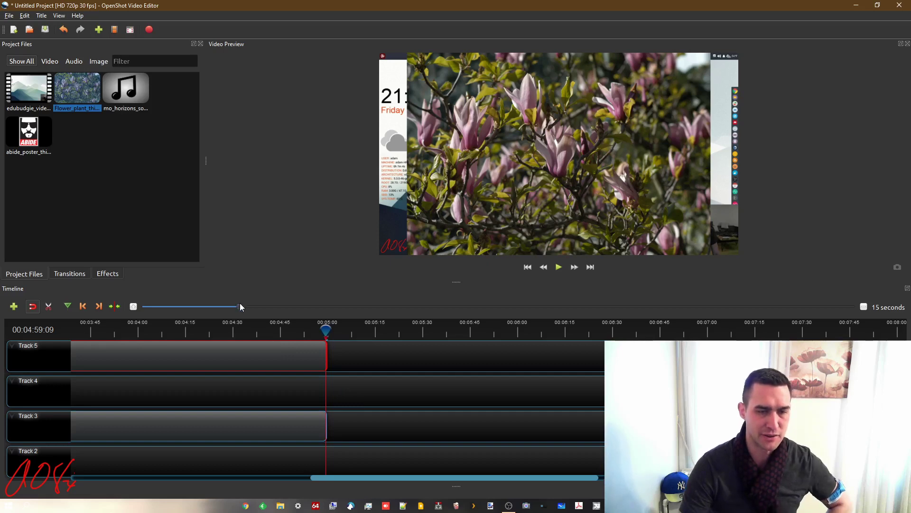
left_click_drag(198, 309, 105, 306)
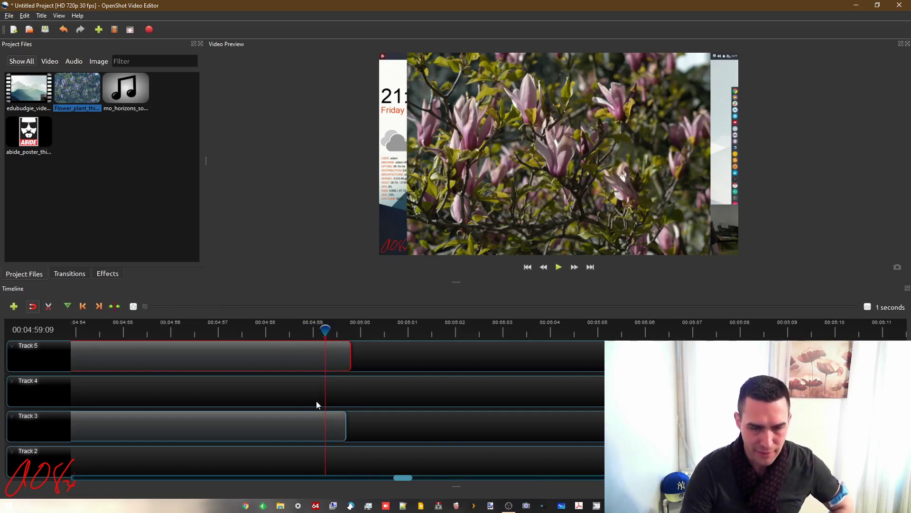
left_click_drag(323, 327, 346, 353)
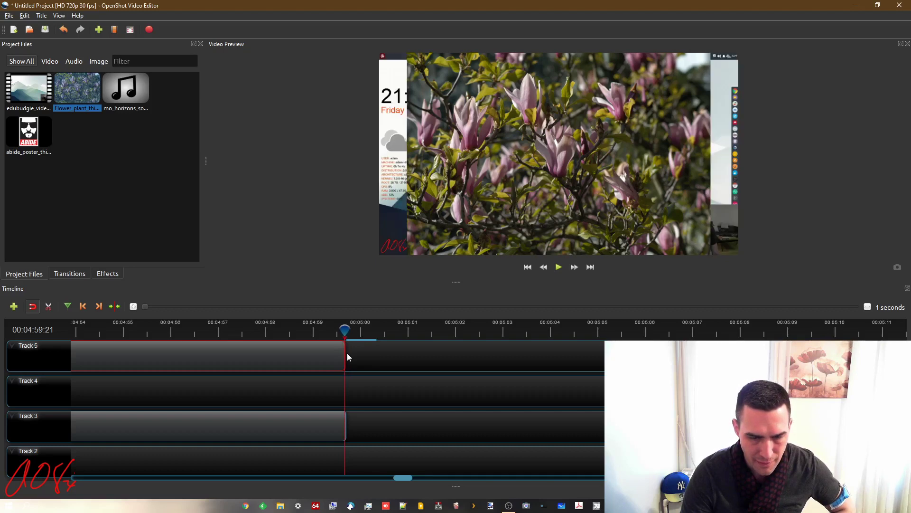
left_click(87, 307)
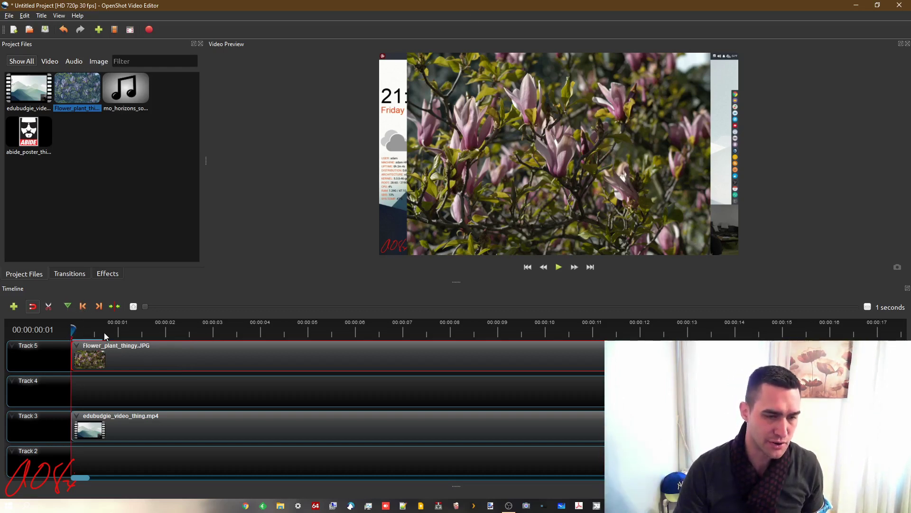
left_click(162, 327)
left_click(189, 332)
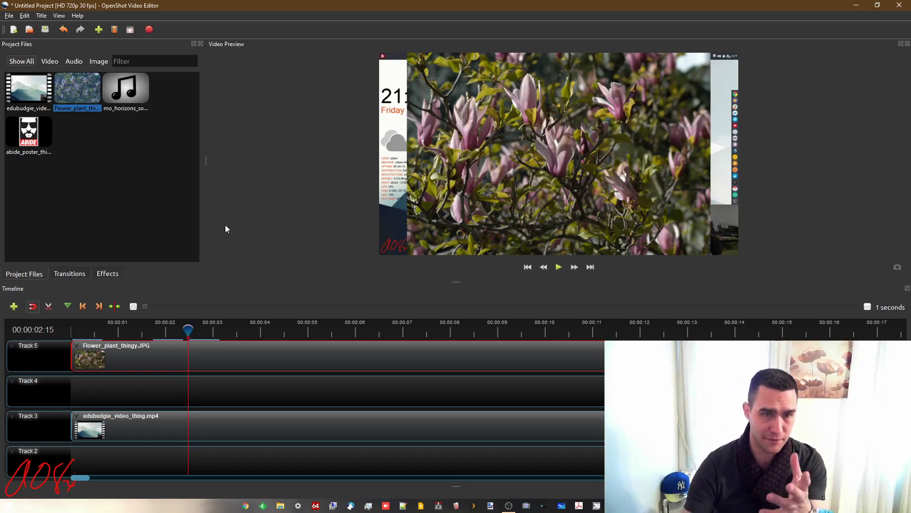
left_click(83, 306)
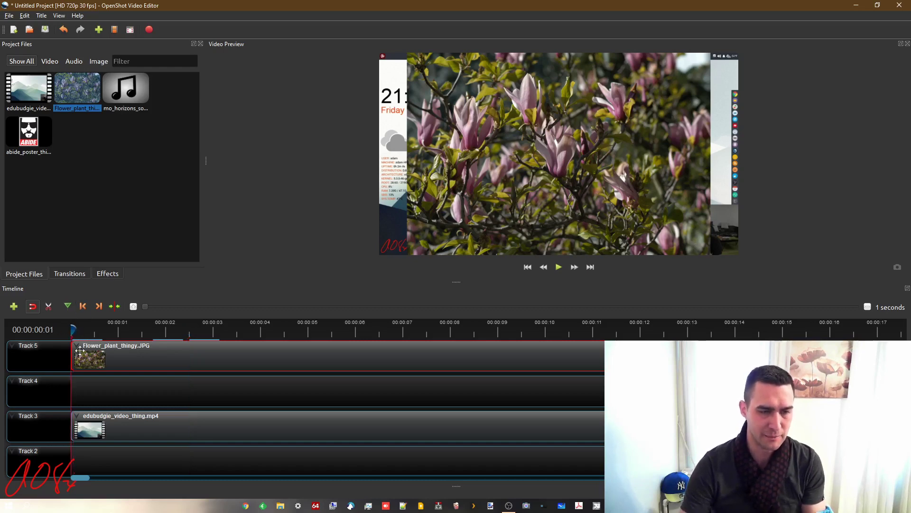
Step: Transform the flower clip, shrinking it and moving it toward the lower right of the frame
right_click(172, 366)
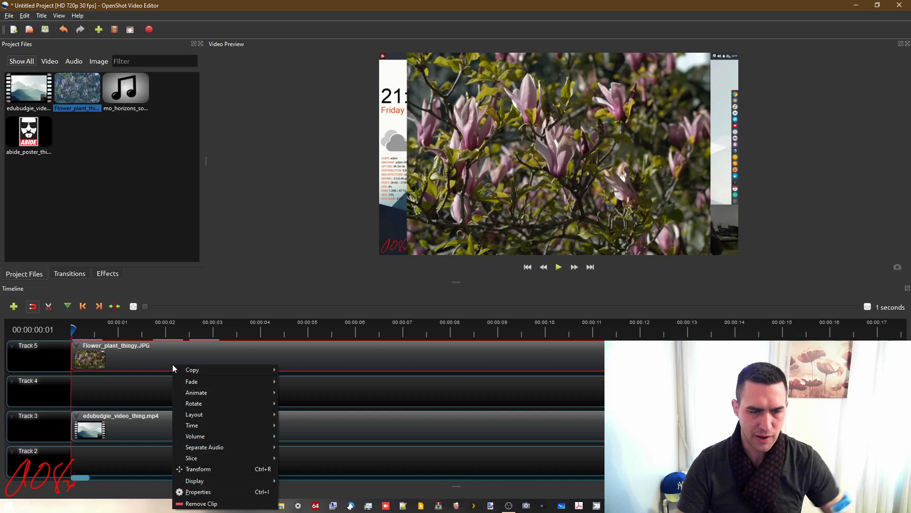
left_click(190, 469)
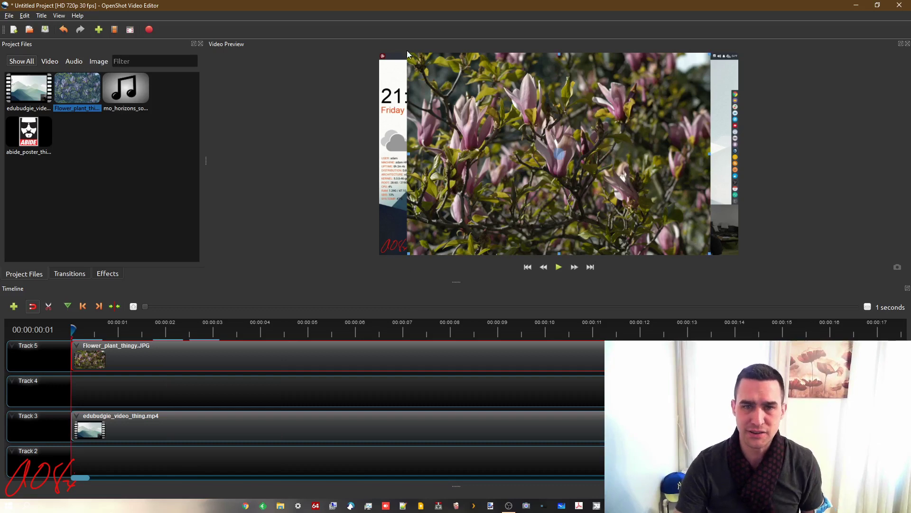
left_click_drag(408, 55, 493, 116)
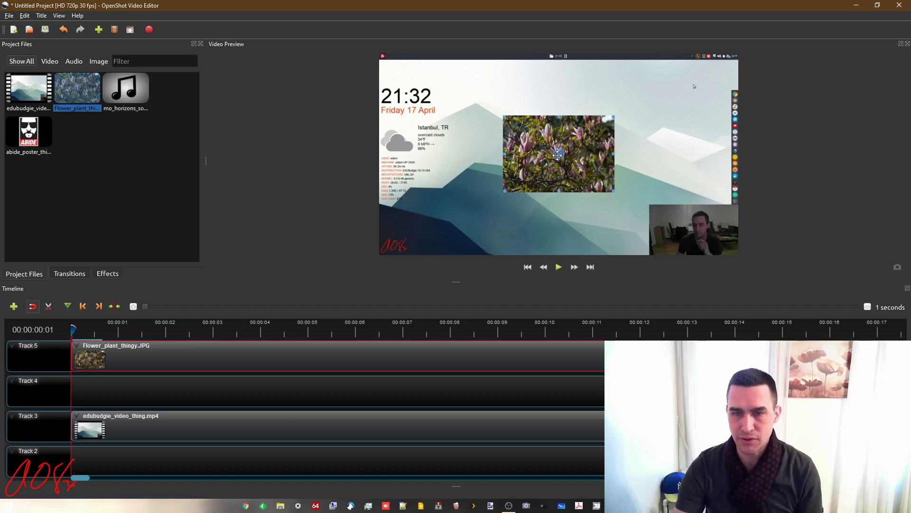
left_click_drag(558, 154, 688, 246)
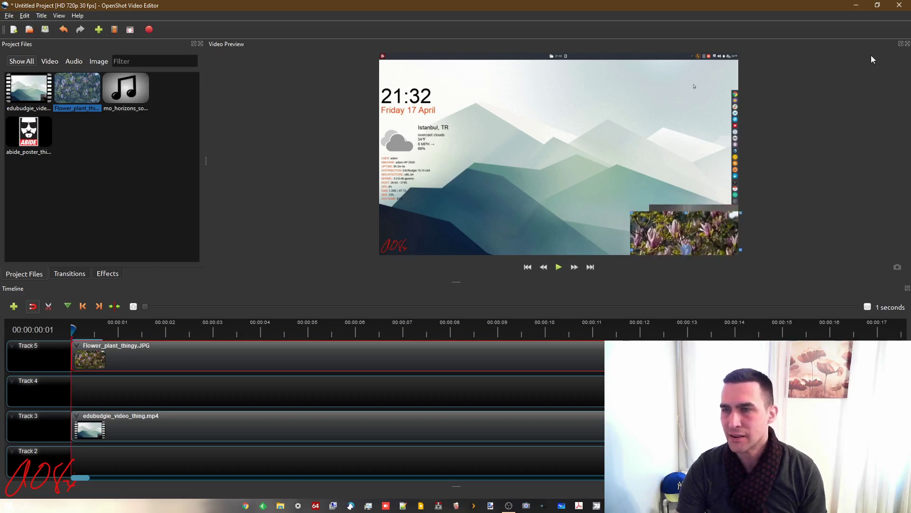
Step: In an enlarged floating preview, fine-tune the flower inset's size and lower-right corner position, then redock the preview
left_click(901, 43)
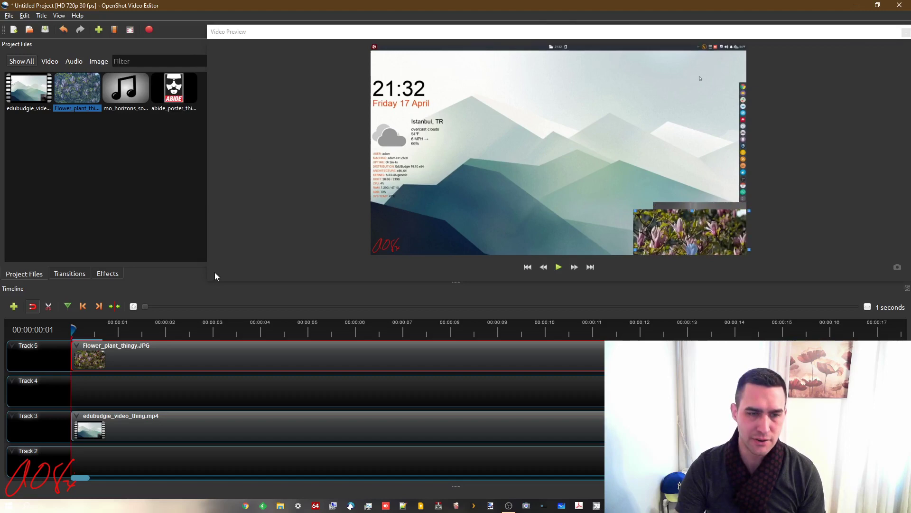
left_click_drag(206, 281, 162, 434)
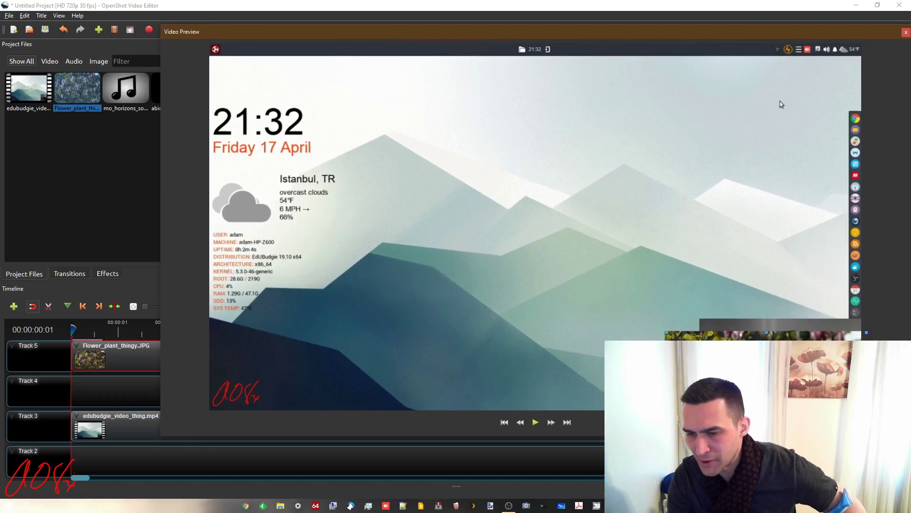
left_click_drag(695, 352, 555, 223)
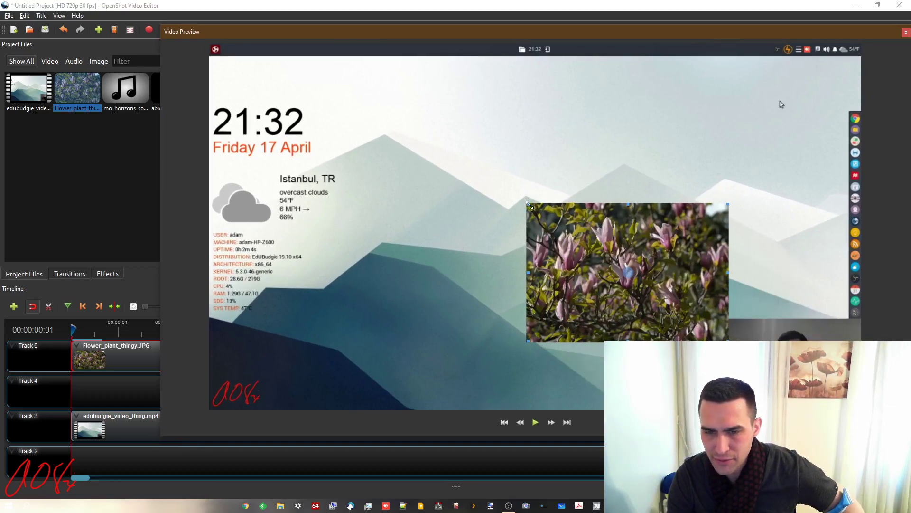
left_click_drag(644, 282, 763, 339)
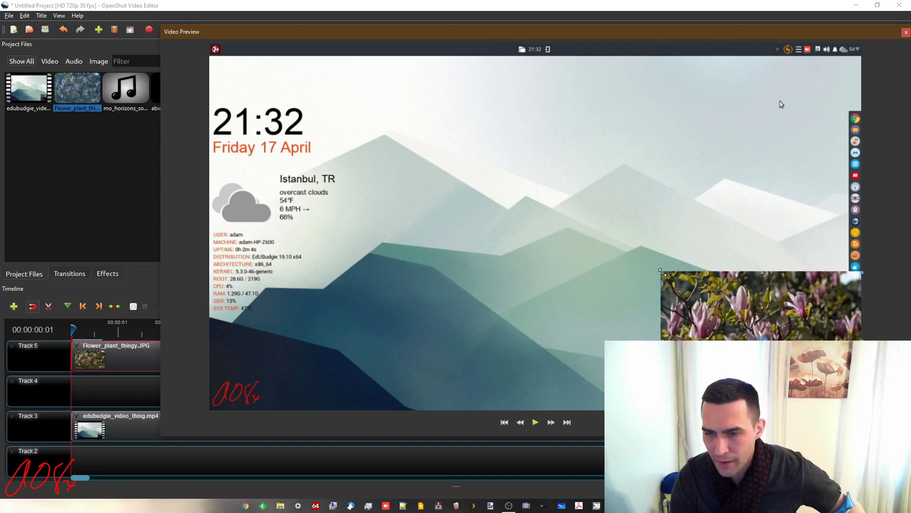
left_click_drag(662, 272, 706, 321)
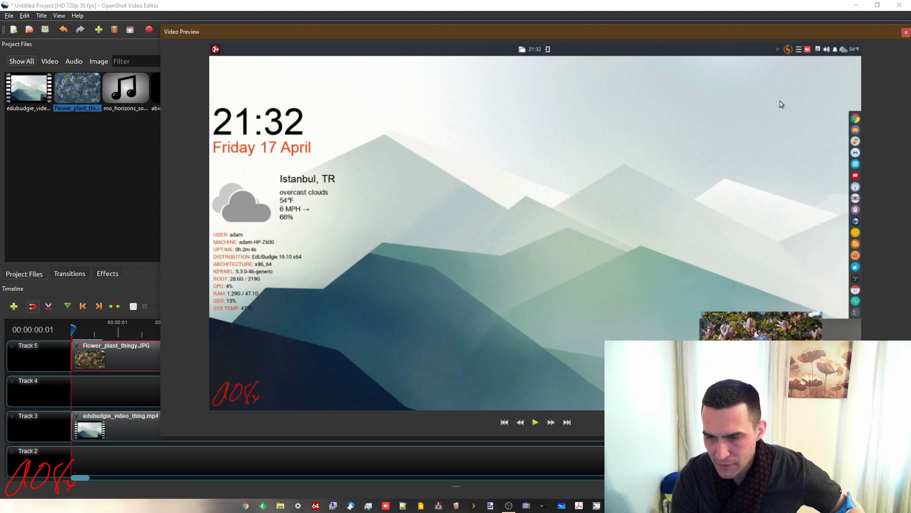
left_click_drag(762, 336, 758, 328)
left_click_drag(823, 398, 840, 418)
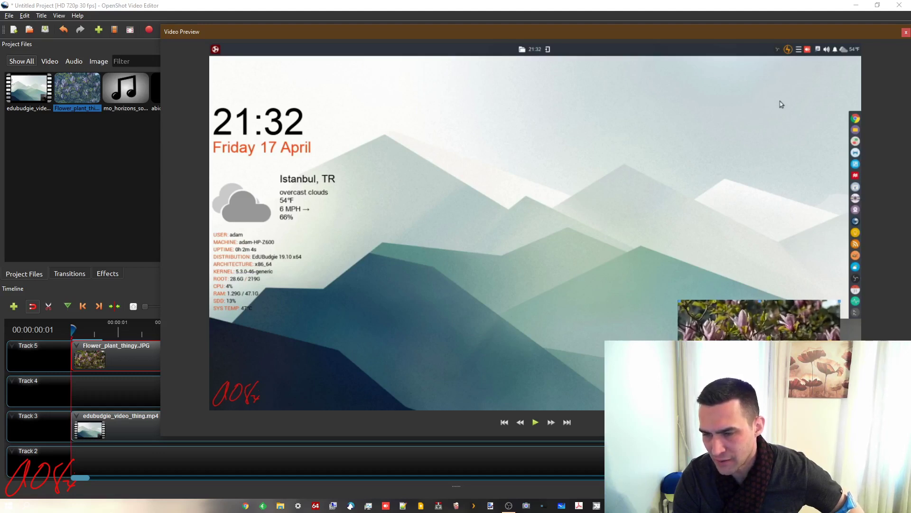
left_click_drag(759, 322, 781, 339)
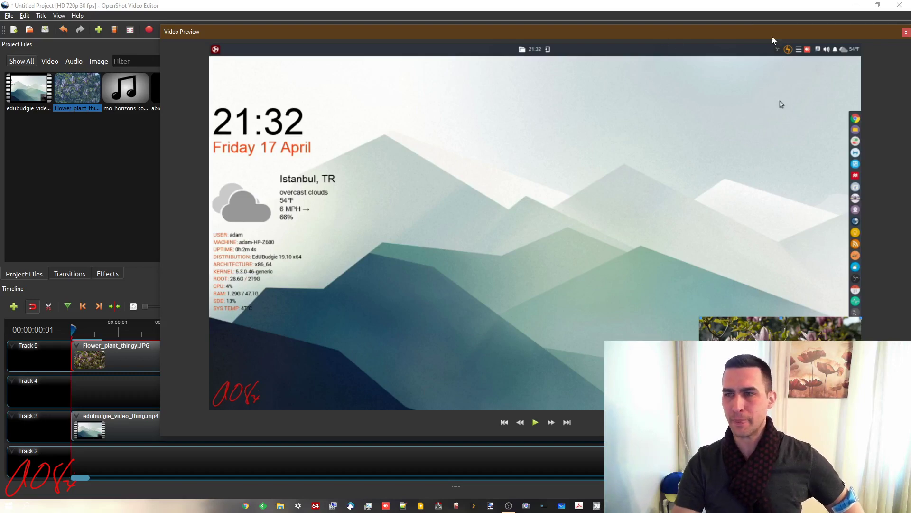
left_click_drag(788, 35, 861, 113)
double_click(907, 115)
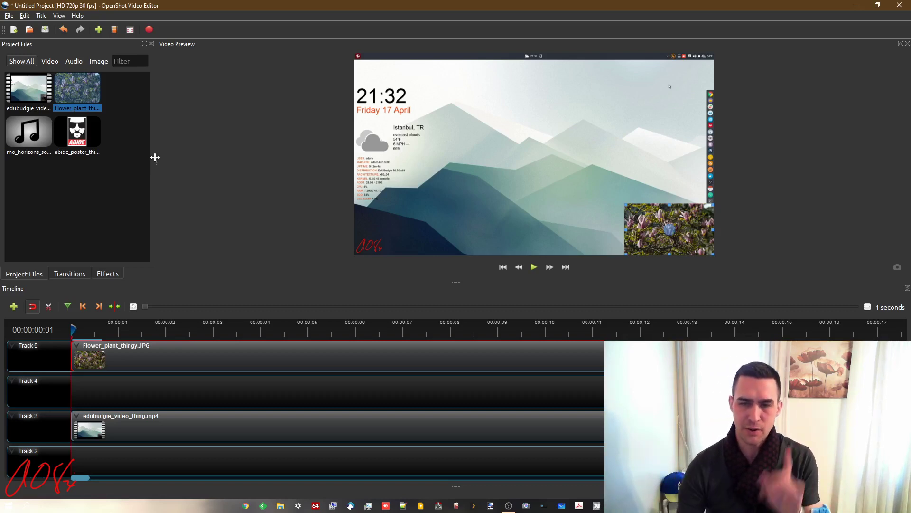
Step: Place abide_poster_thingy.jpg on Track 4 from the timeline start and lengthen the clip
left_click(208, 401)
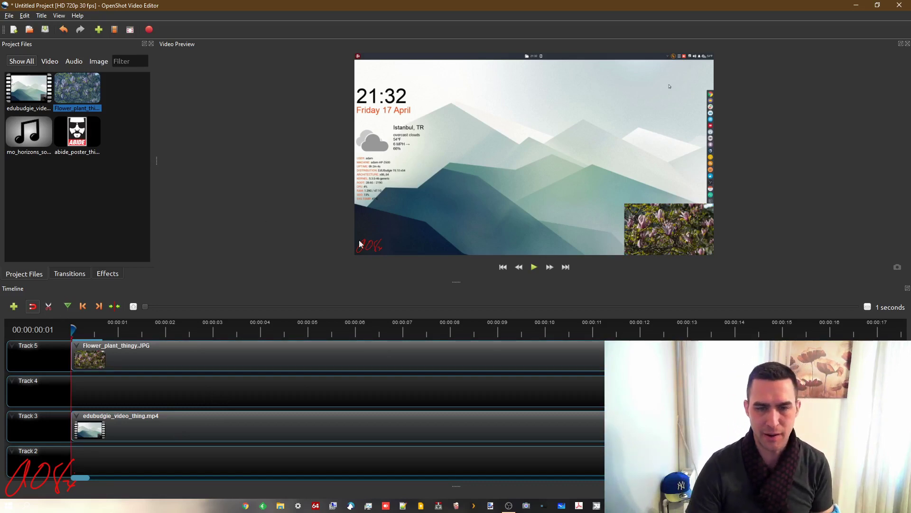
left_click(78, 138)
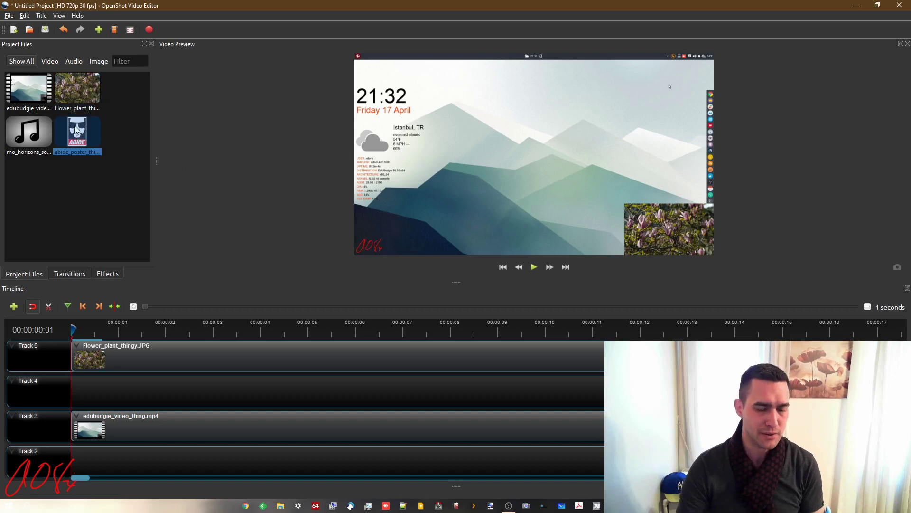
left_click_drag(76, 130, 127, 392)
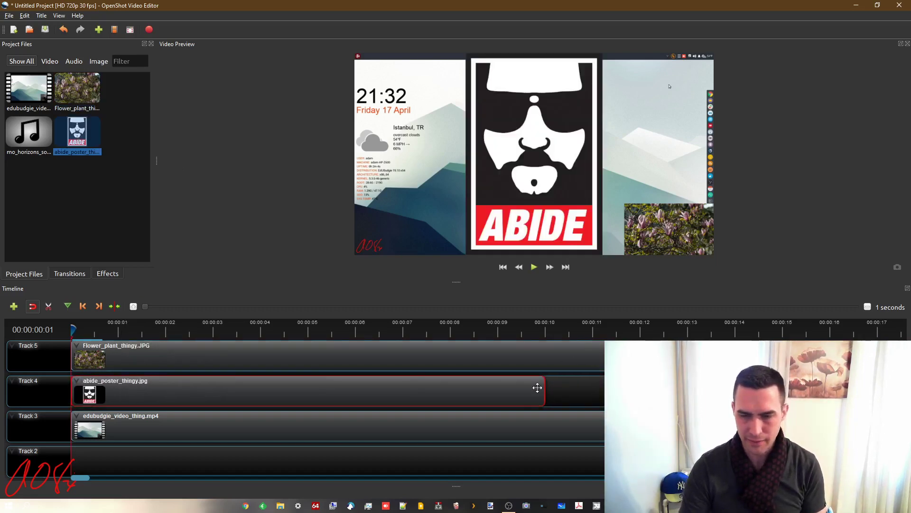
left_click_drag(545, 389, 641, 389)
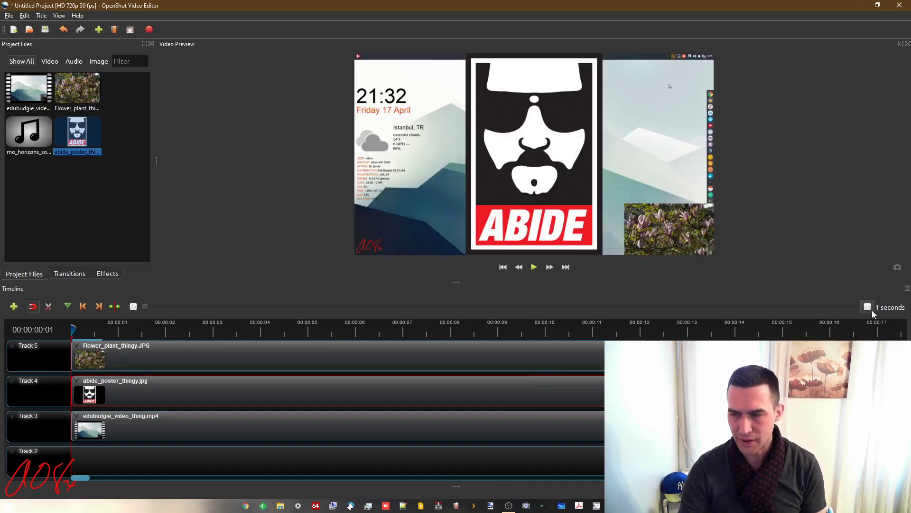
Step: Zoom the timeline out and stretch the poster clip toward 00:05:00, then jump the playhead near there
scroll(869, 309, "up", 2)
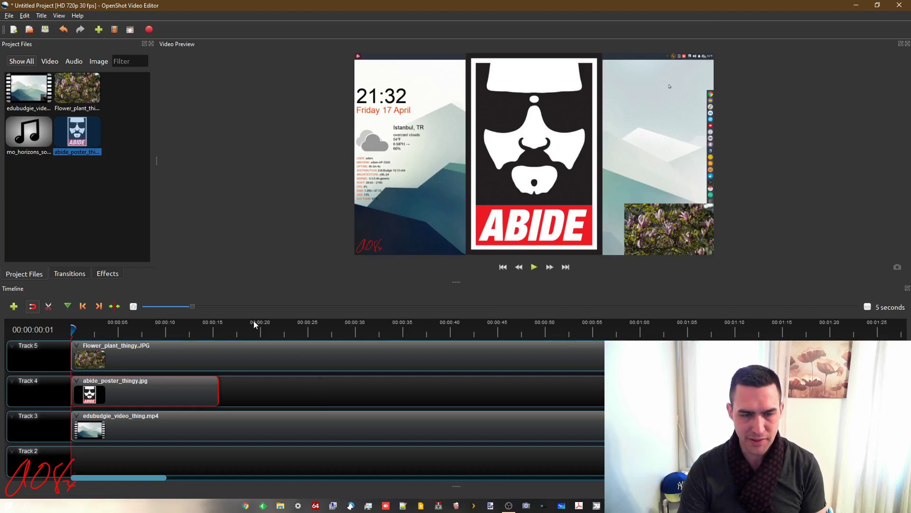
scroll(868, 307, "up", 1)
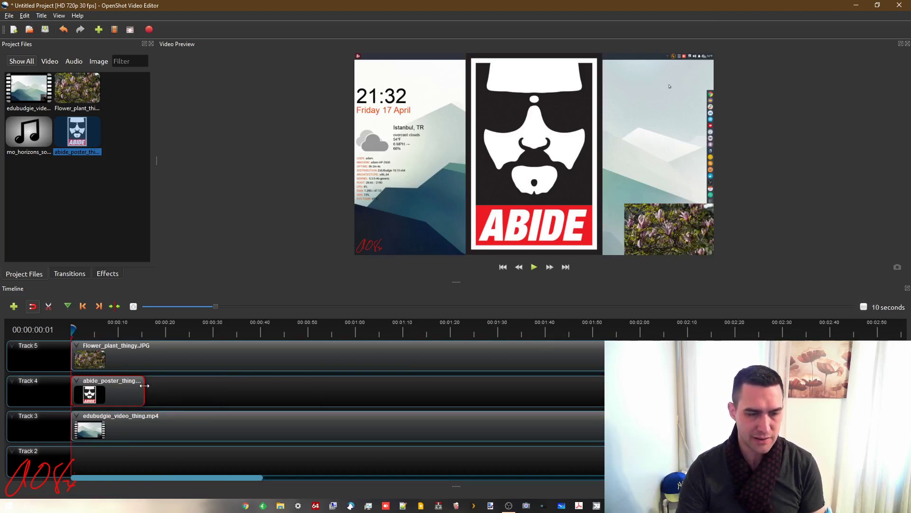
left_click_drag(145, 386, 610, 386)
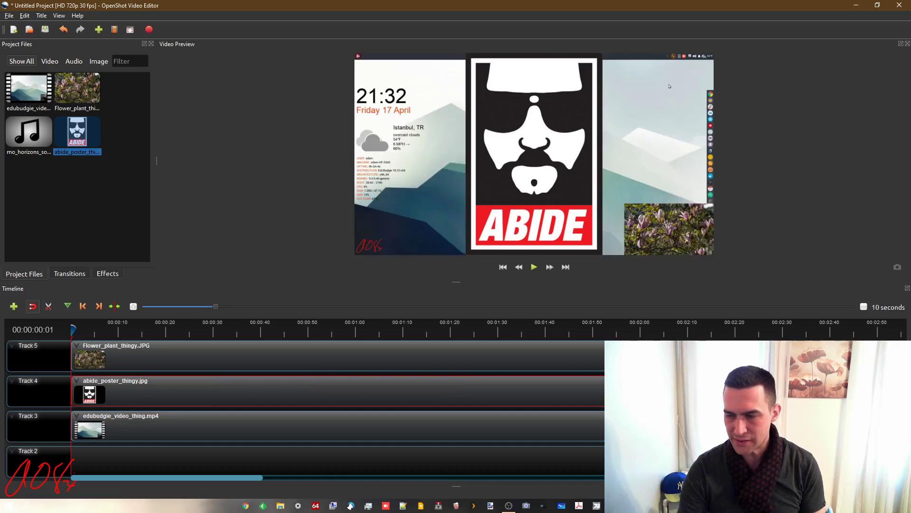
scroll(869, 309, "up", 1)
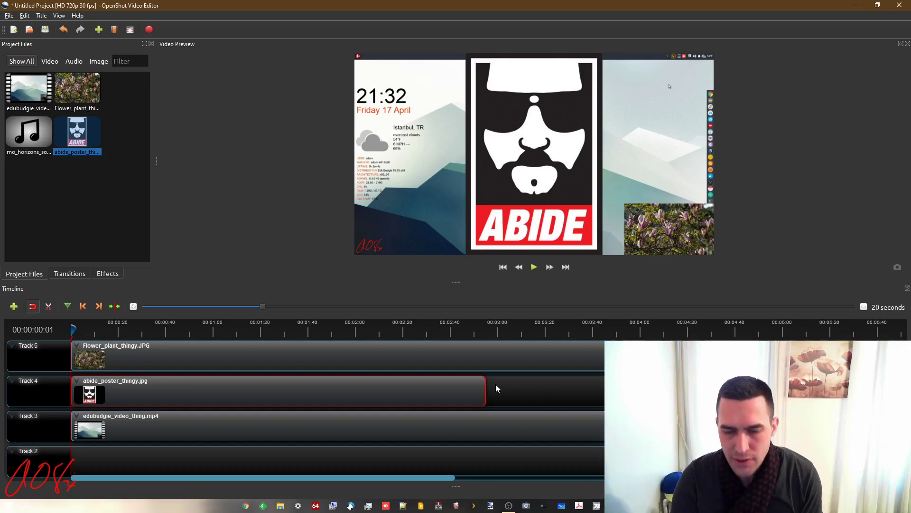
left_click_drag(485, 385, 617, 389)
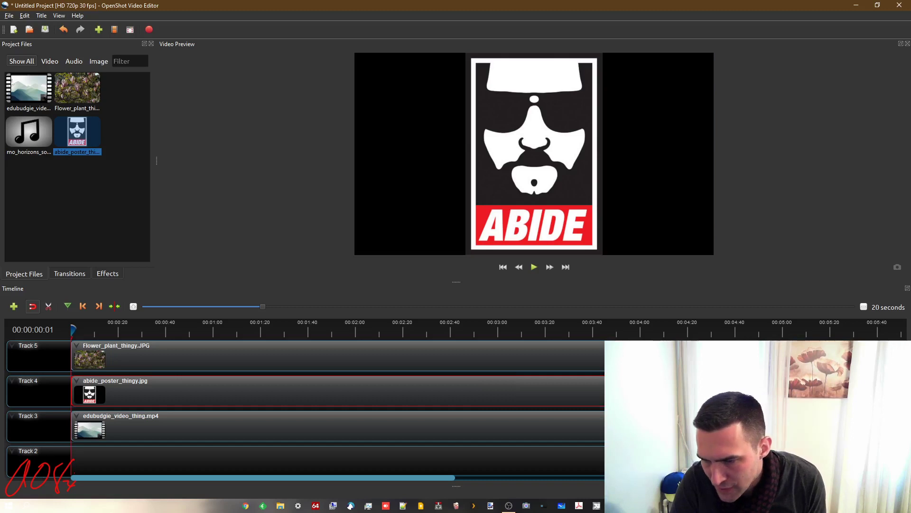
left_click(771, 333)
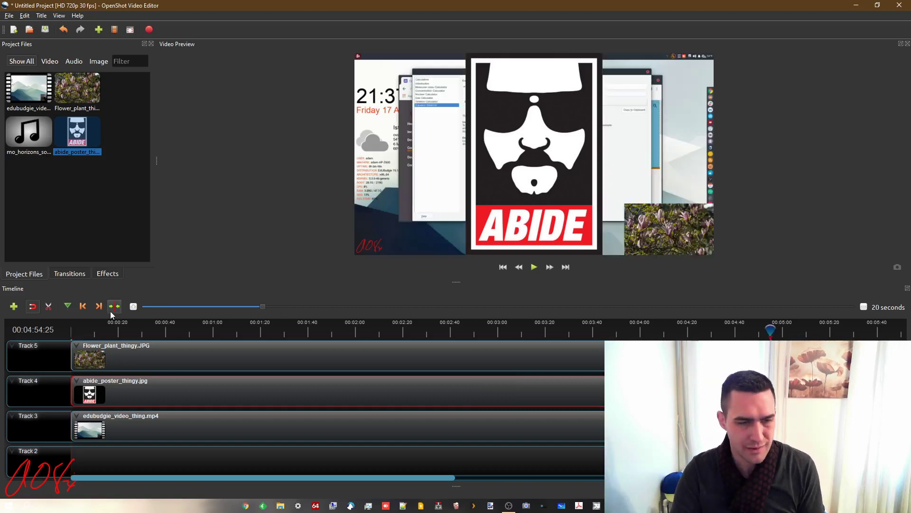
Step: Zoom the timeline in to one-second detail and set the playhead where the recording and flower clips end
left_click(134, 306)
left_click(134, 306)
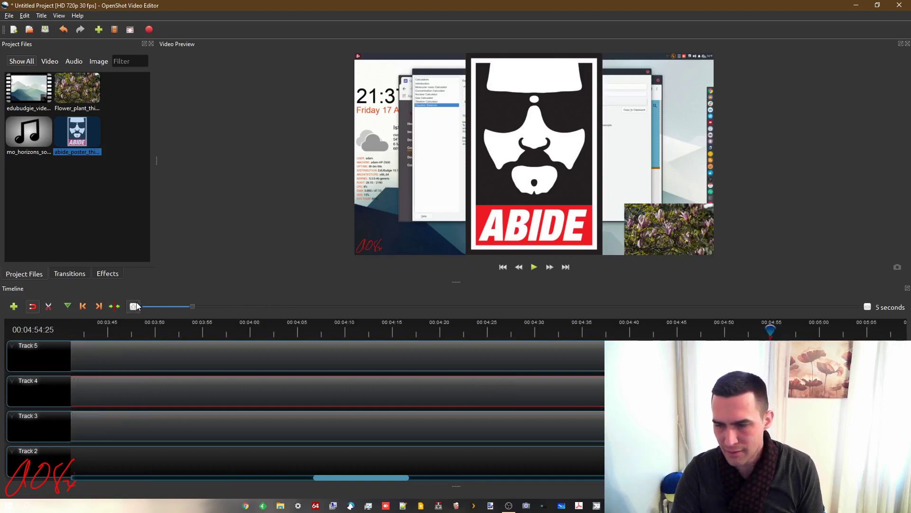
left_click(134, 306)
left_click_drag(374, 476, 402, 477)
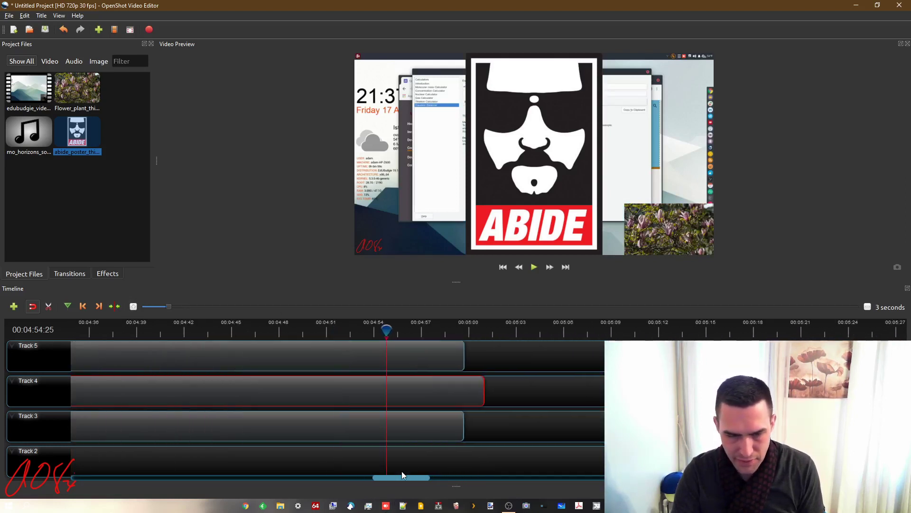
left_click(134, 307)
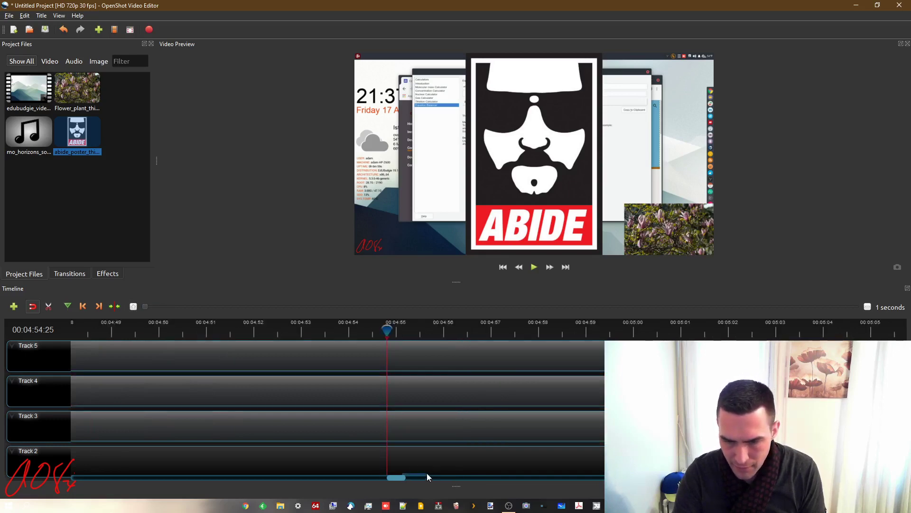
mouse_move(400, 477)
left_mouse_down()
mouse_move(415, 475)
mouse_move(403, 474)
left_mouse_up()
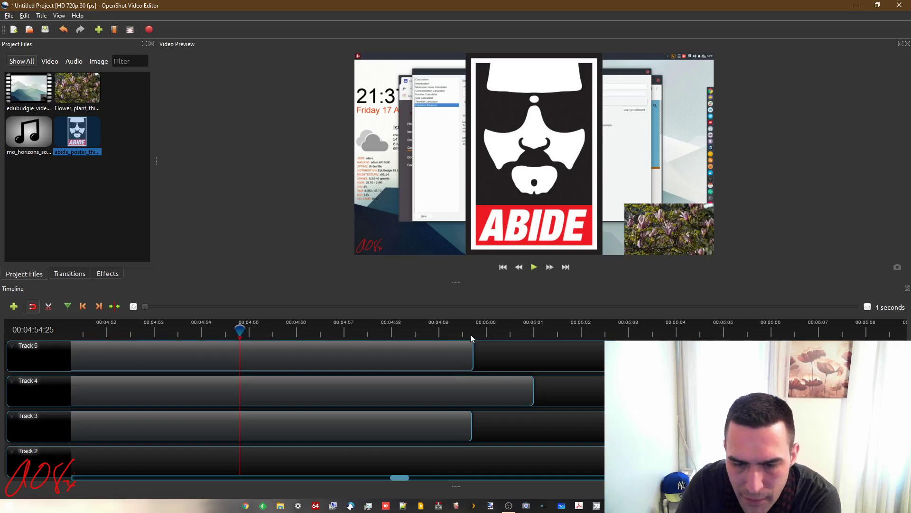
left_click(474, 332)
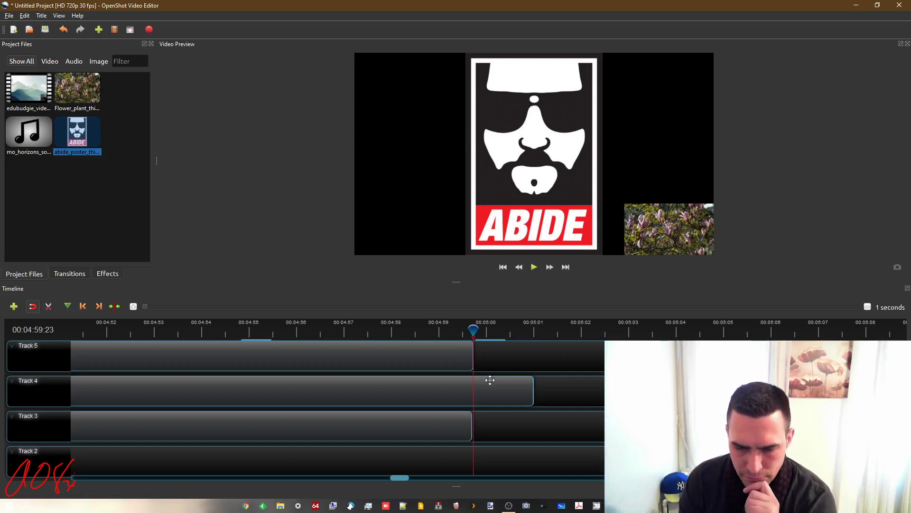
Step: Trim the Track 4 poster clip so it ends at the playhead, level with the flower clip
left_click(494, 388)
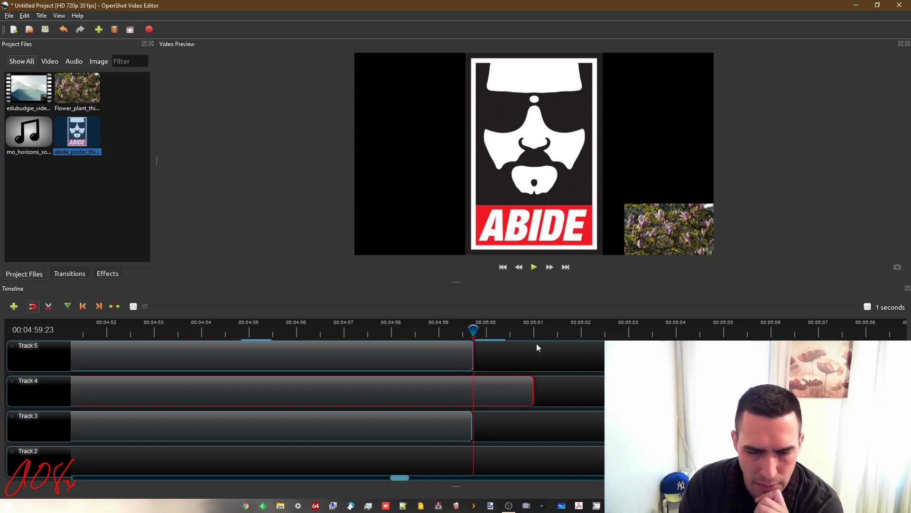
left_click_drag(533, 389, 472, 385)
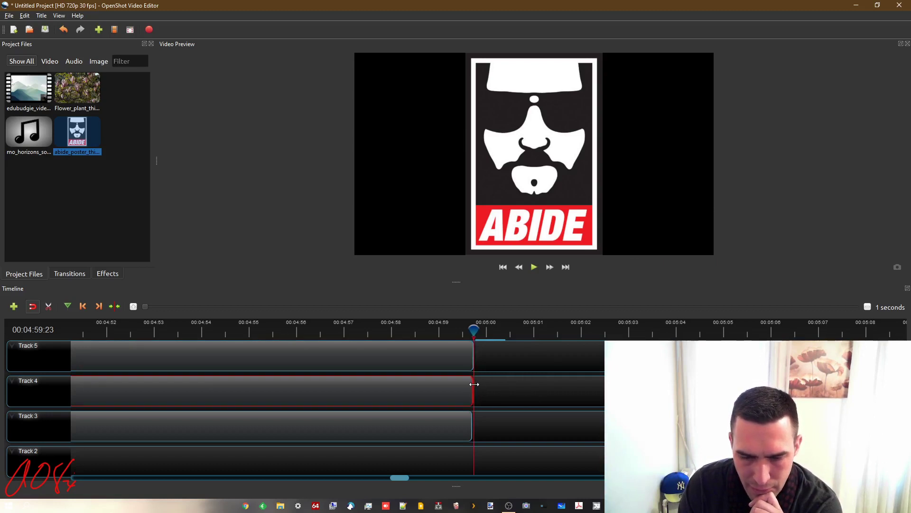
left_click(470, 357)
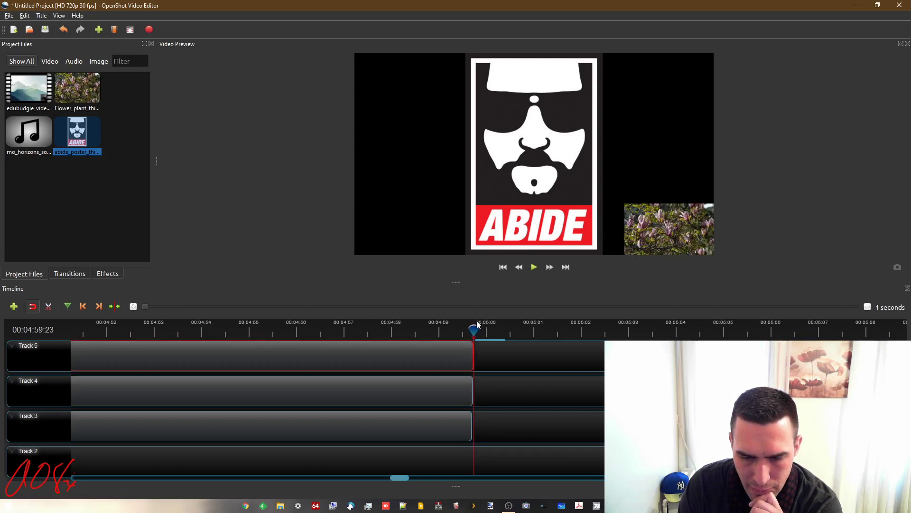
left_click_drag(474, 327, 473, 327)
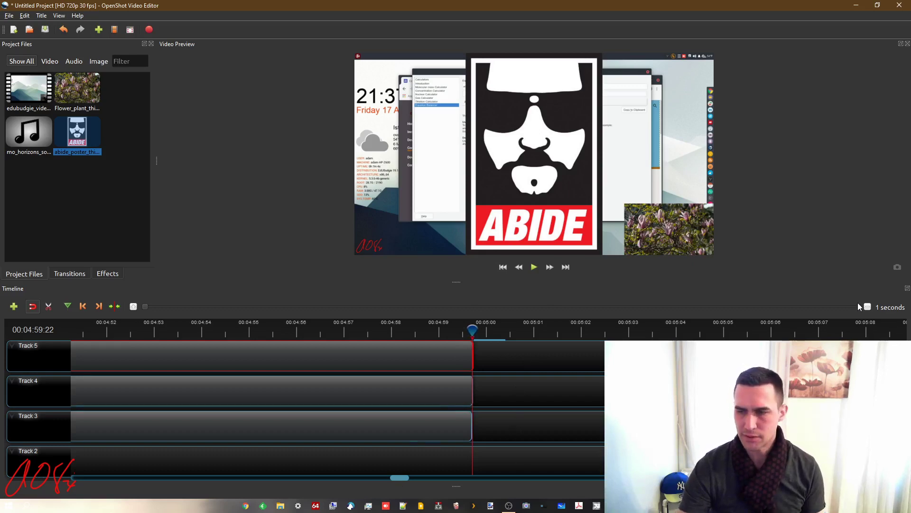
scroll(861, 307, "up", 8)
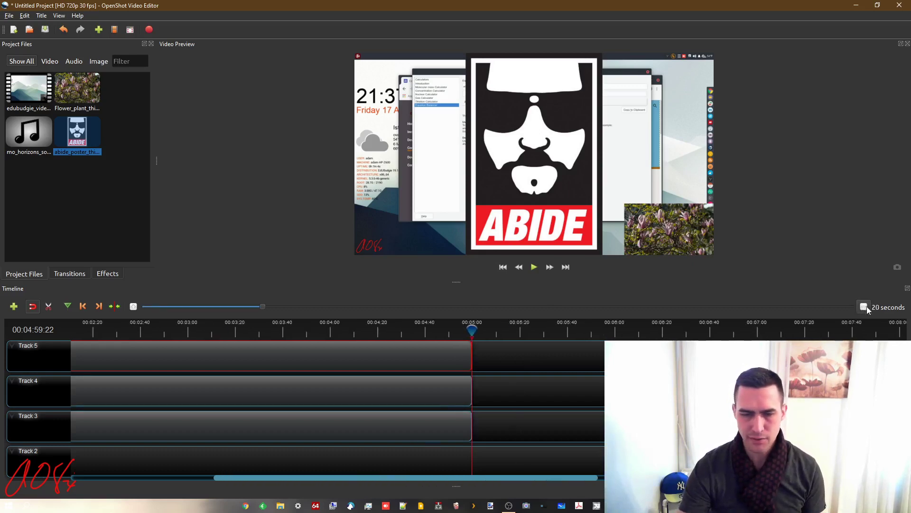
left_click_drag(542, 481, 283, 486)
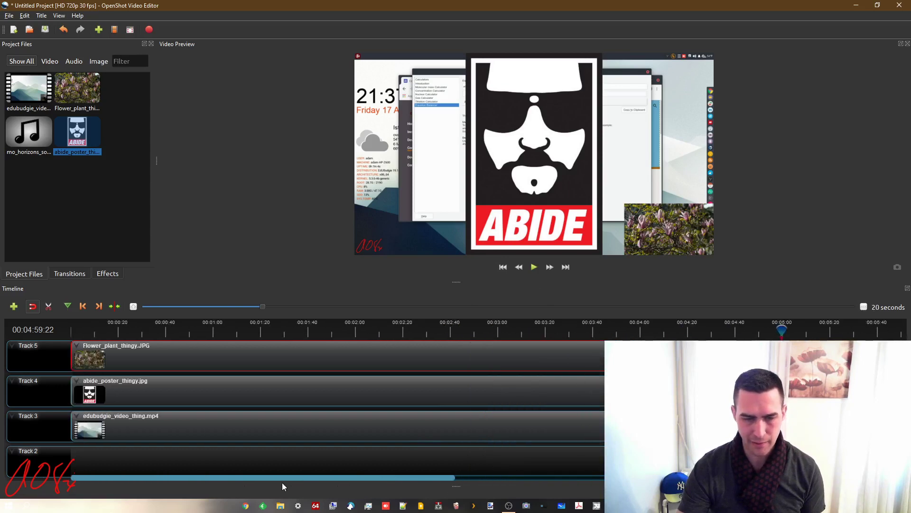
Step: From the project start, transform the abide poster clip and shrink it to a small image
left_click(83, 306)
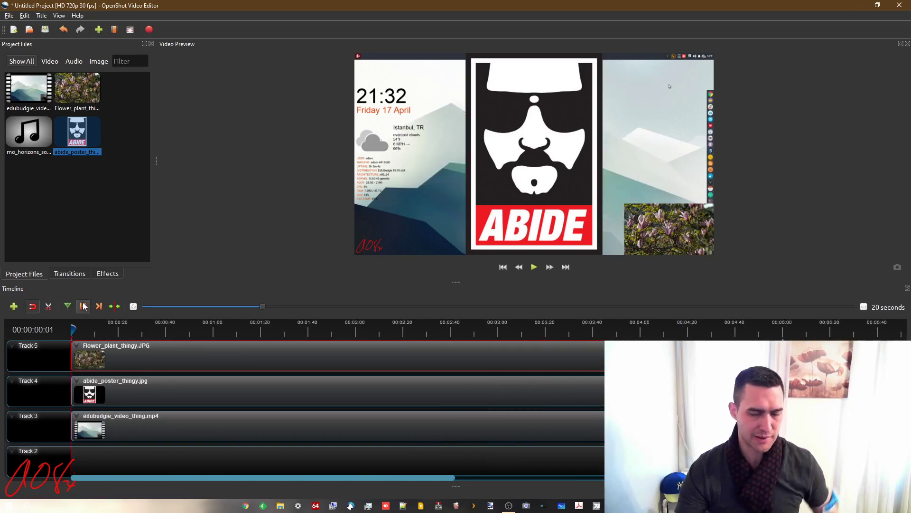
left_click(177, 383)
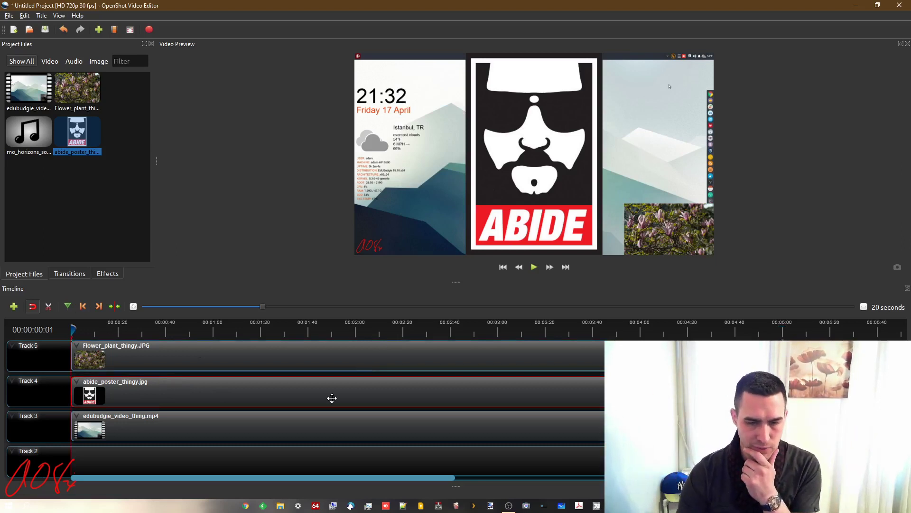
right_click(332, 397)
left_click(360, 362)
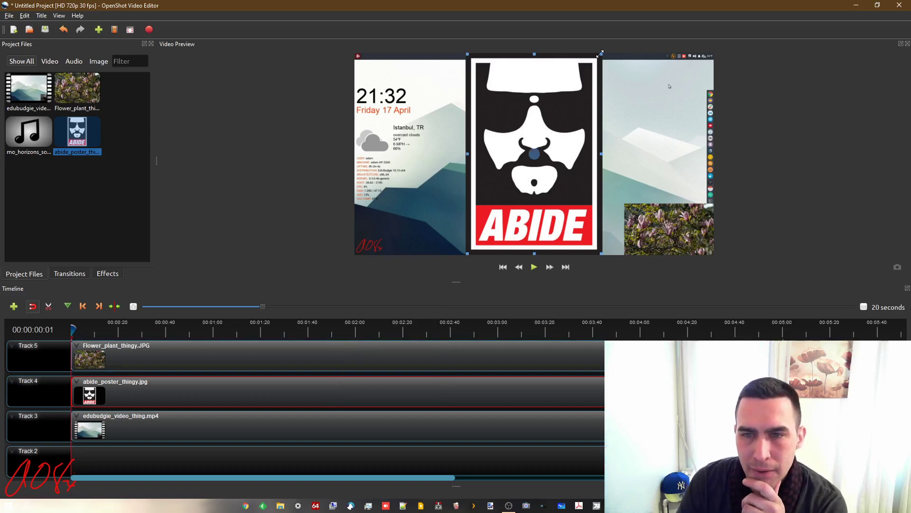
left_click_drag(600, 59, 569, 137)
Step: Position the poster inset in the frame's lower-left corner, then dock the preview beside Project Files
left_click(900, 43)
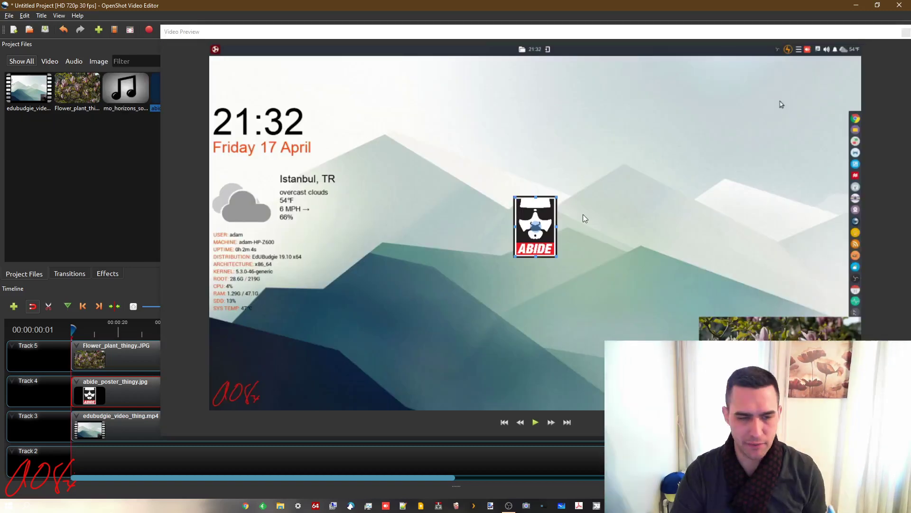
left_click_drag(537, 226, 241, 374)
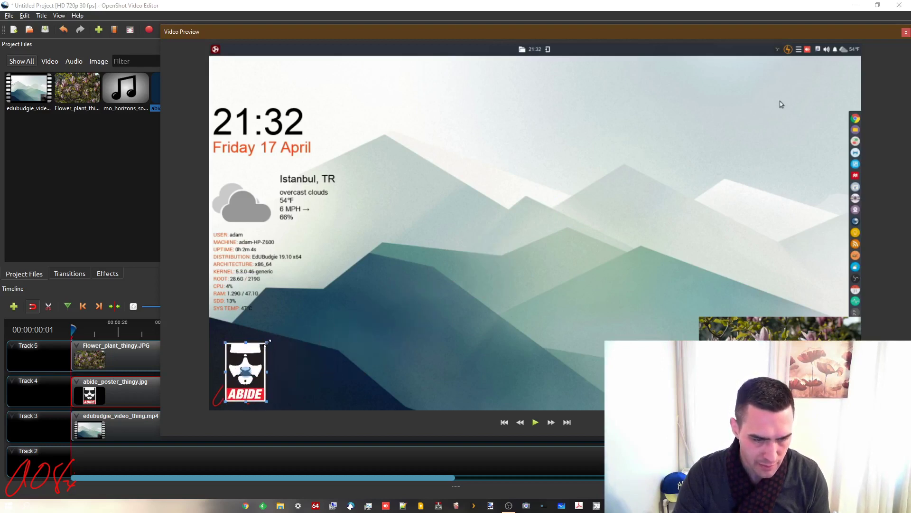
left_click_drag(268, 342, 323, 334)
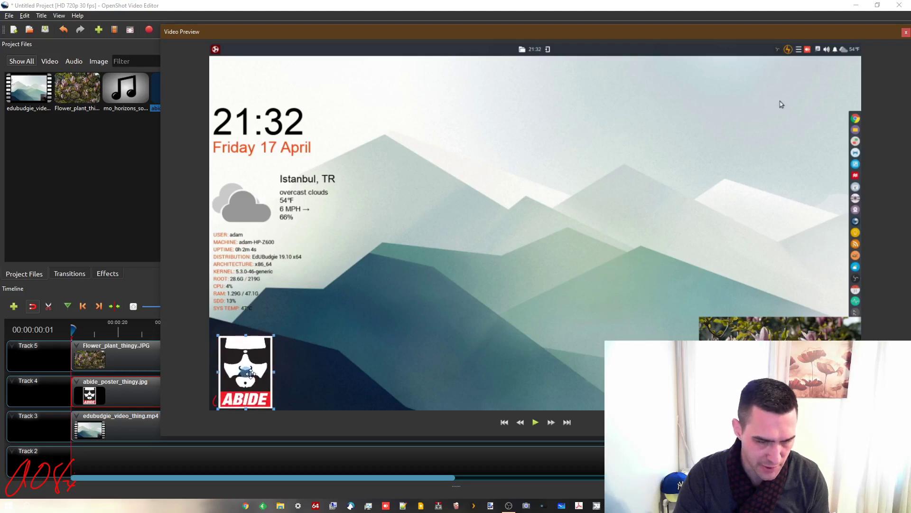
left_click_drag(246, 373, 240, 375)
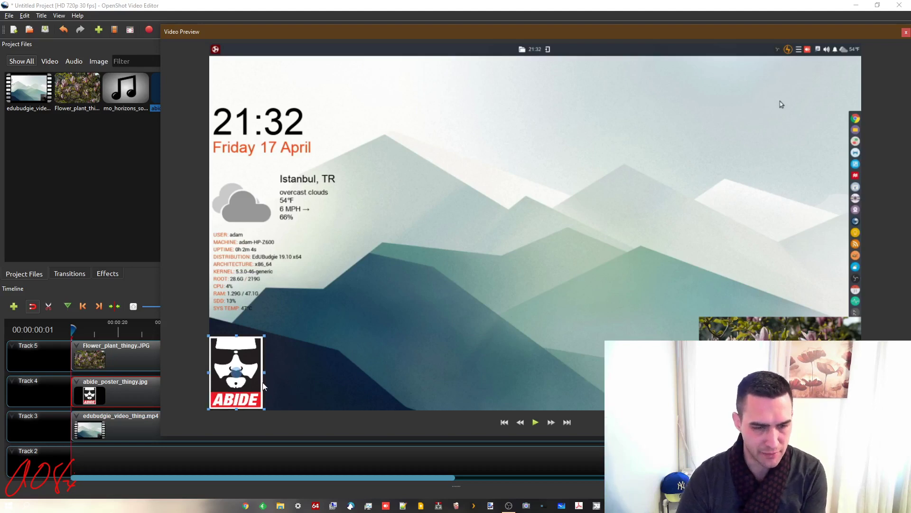
left_click_drag(240, 370, 239, 374)
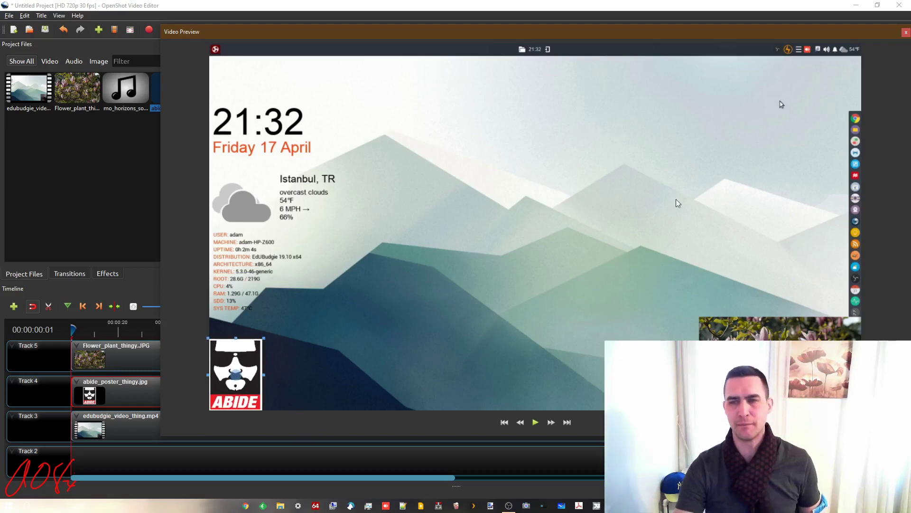
left_click_drag(779, 30, 757, 167)
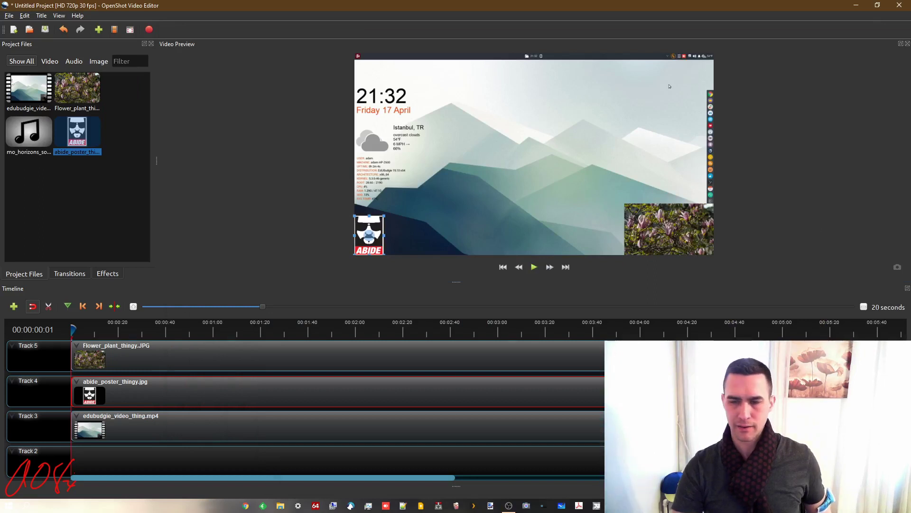
key("Escape")
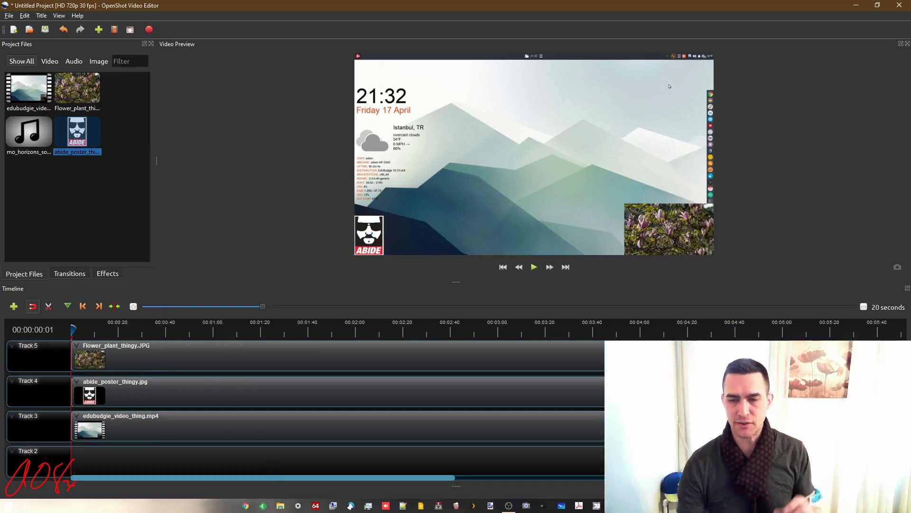
left_click(237, 428)
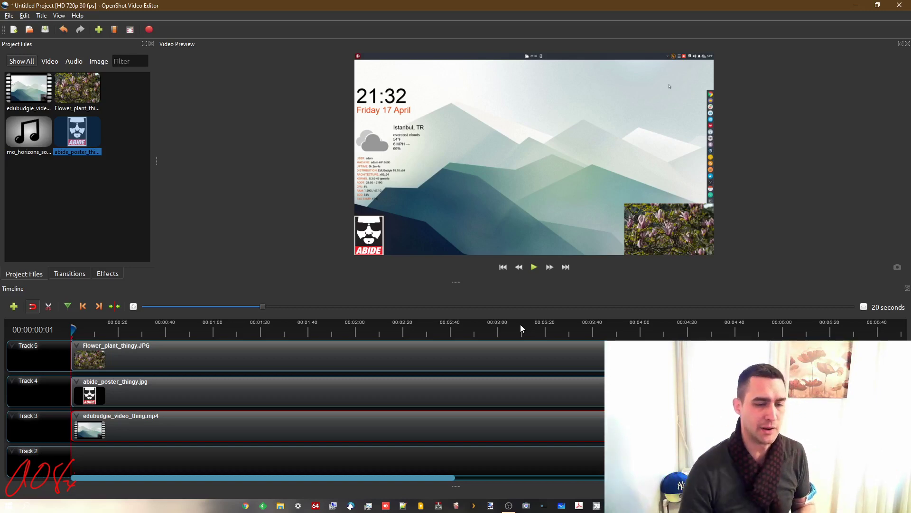
Step: Place mo_horizons_song_thing.mp3 twice on Track 2, the second copy following the first near 00:03:35
left_click_drag(17, 138, 132, 449)
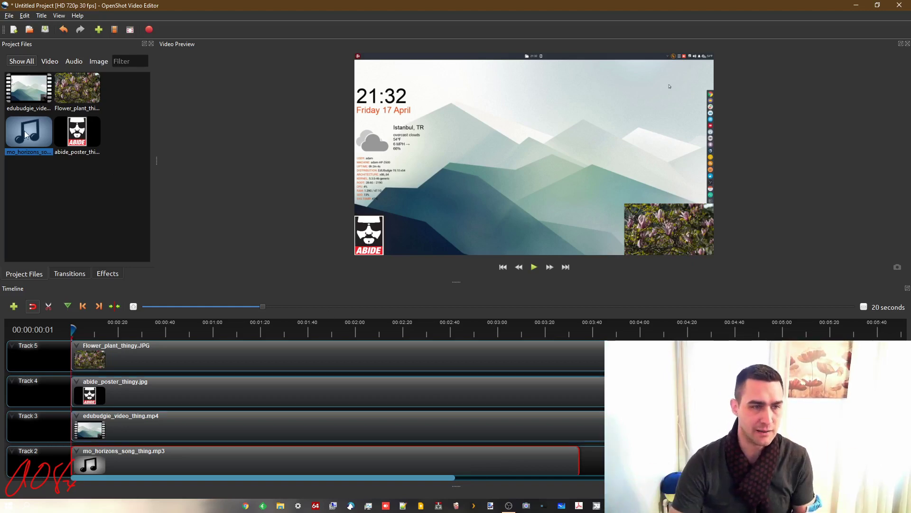
left_click_drag(26, 134, 580, 456)
left_click_drag(438, 479, 609, 479)
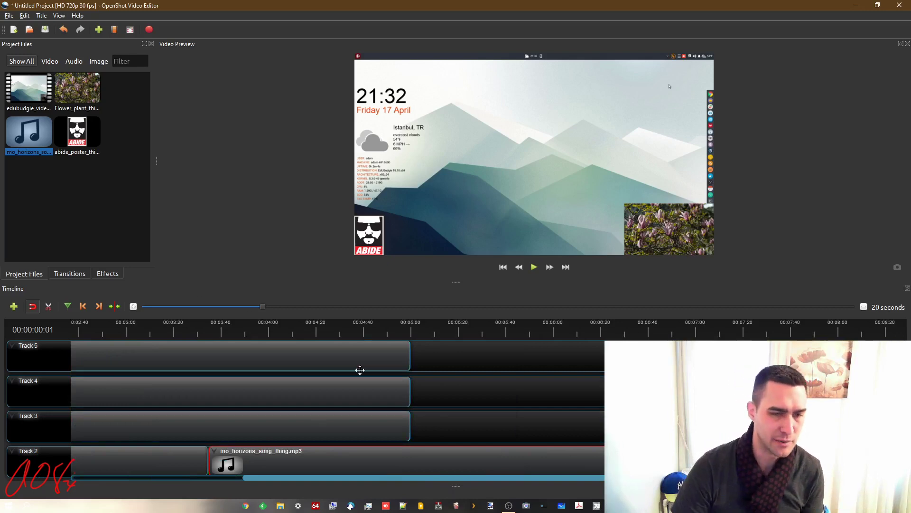
left_click(405, 332)
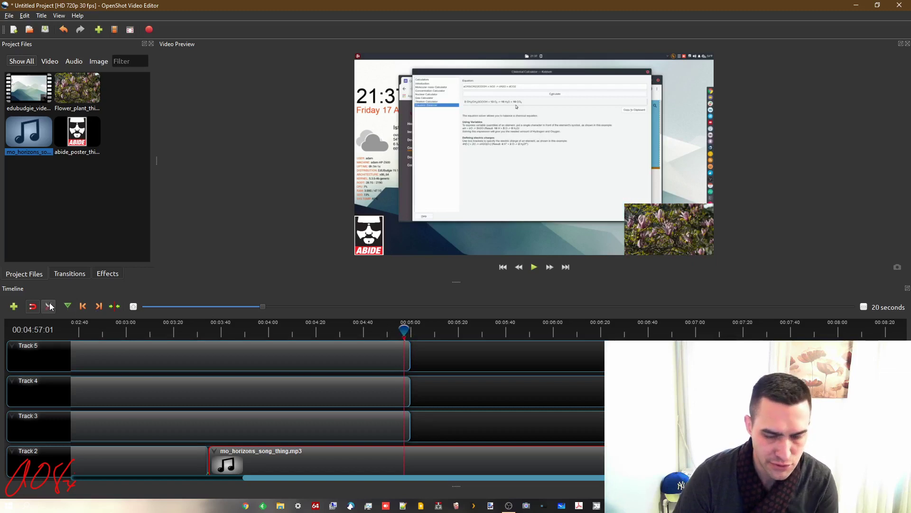
left_click(864, 307)
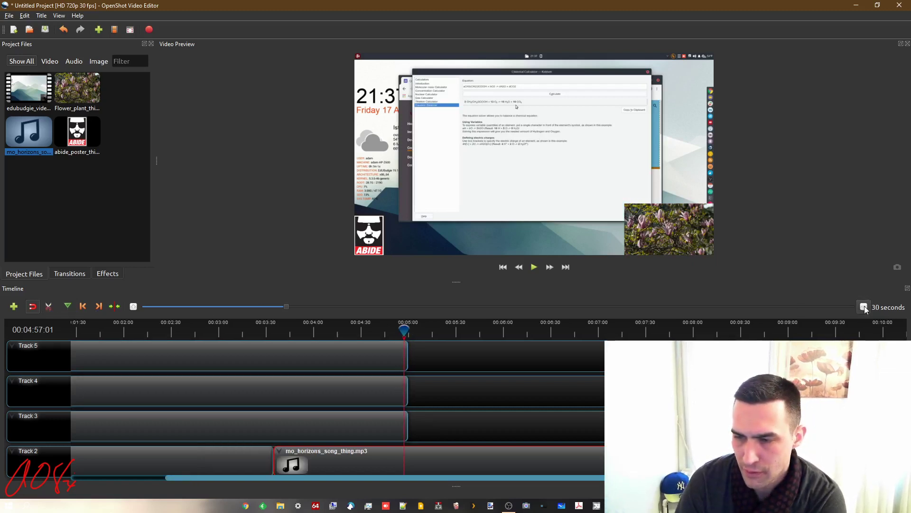
Step: Split the second song copy at about 00:04:59:20 and delete the part past the video's end
left_click(133, 307)
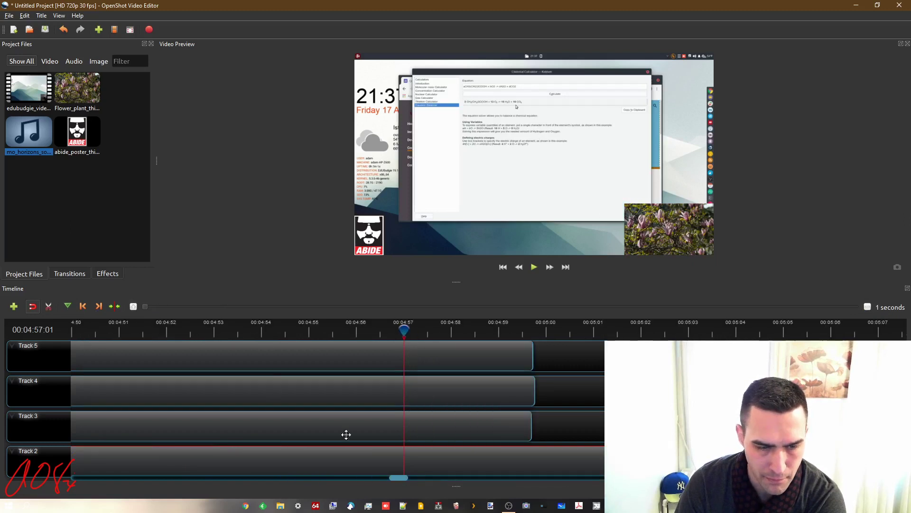
left_click_drag(398, 479, 400, 481)
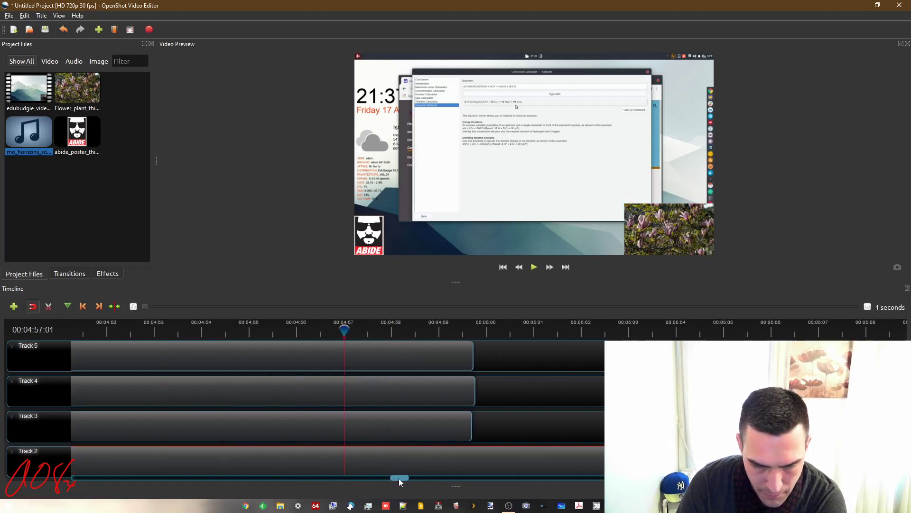
left_click(473, 332)
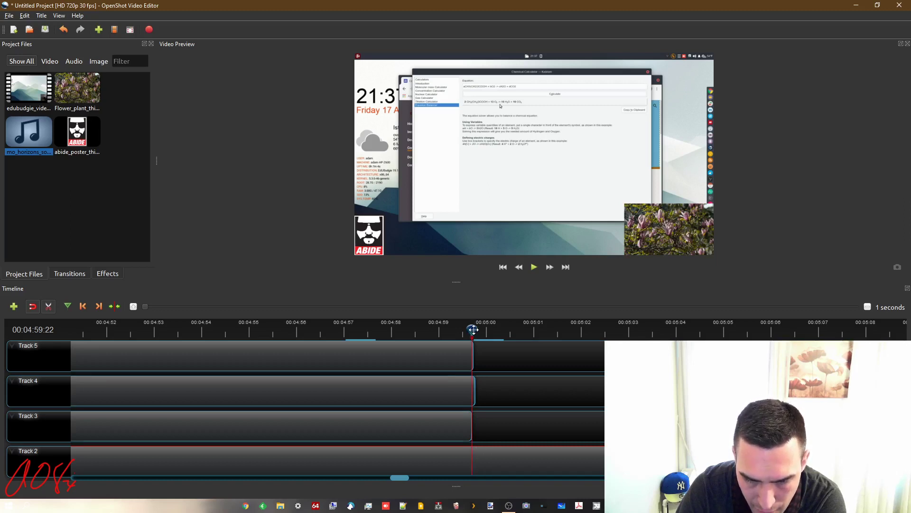
left_click_drag(473, 329, 468, 331)
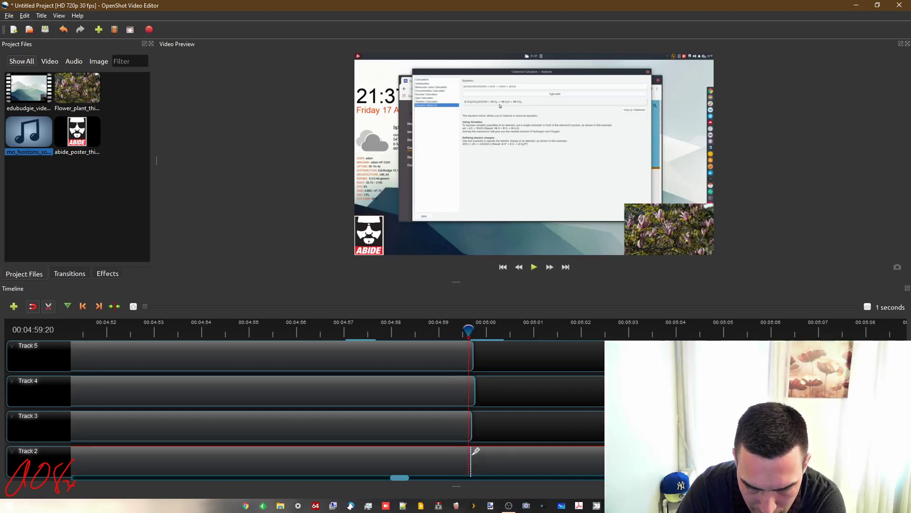
left_click_drag(475, 451, 476, 453)
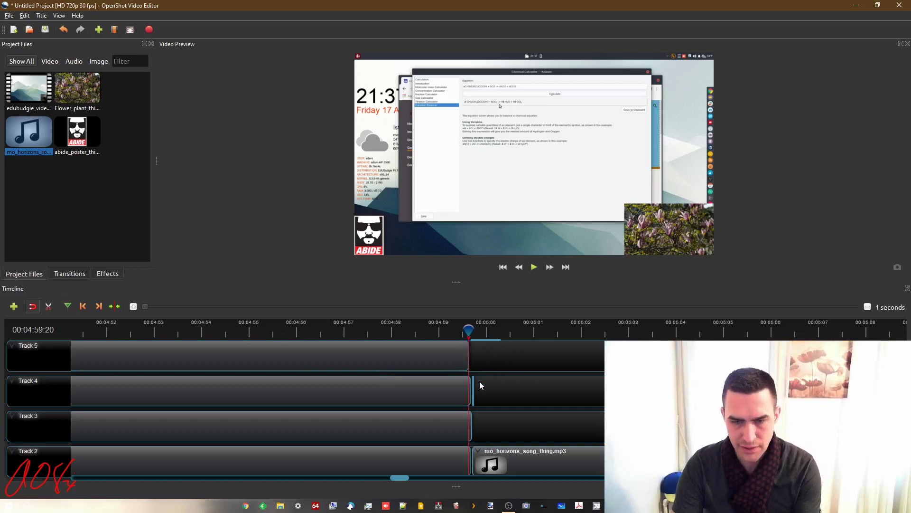
left_click(517, 458)
key("Delete")
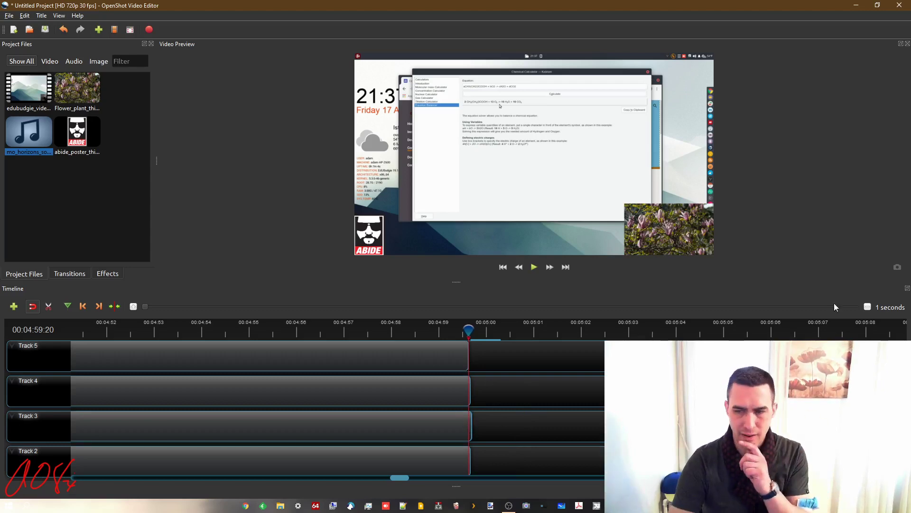
scroll(860, 310, "up", 5)
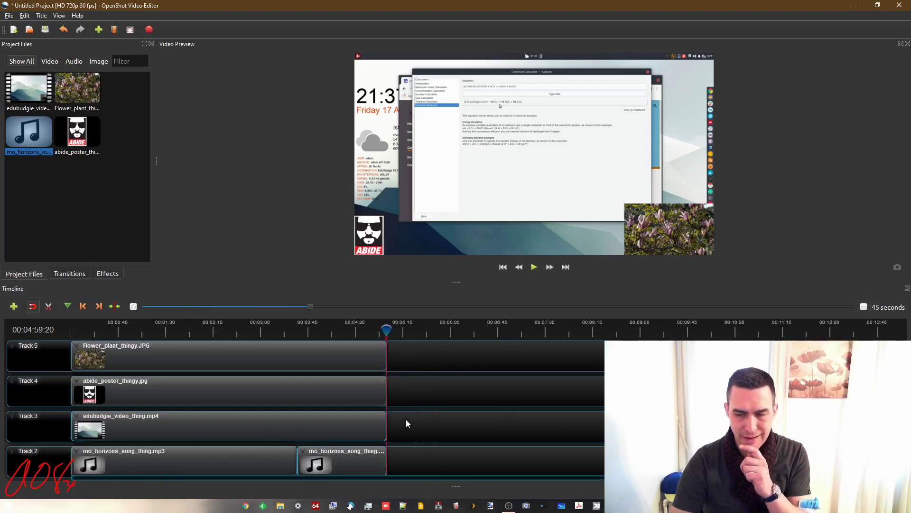
scroll(134, 311, "down", 1)
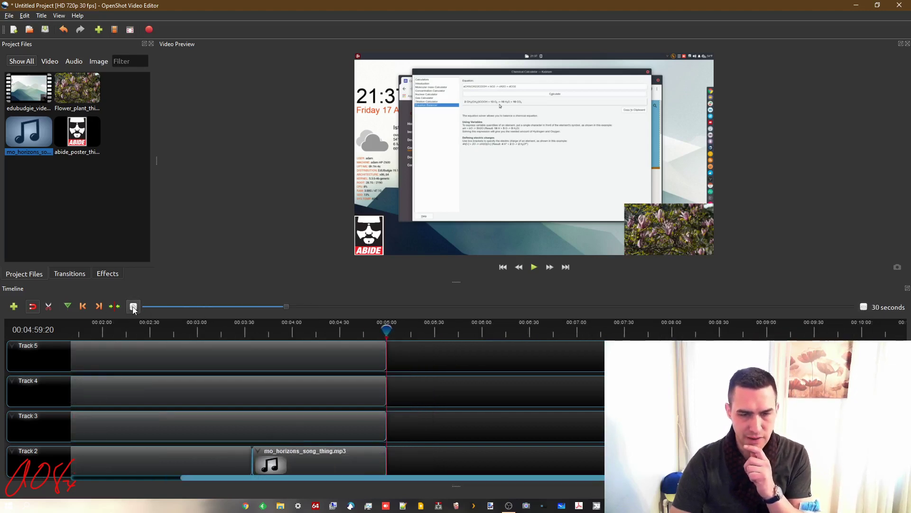
left_click_drag(380, 481, 212, 484)
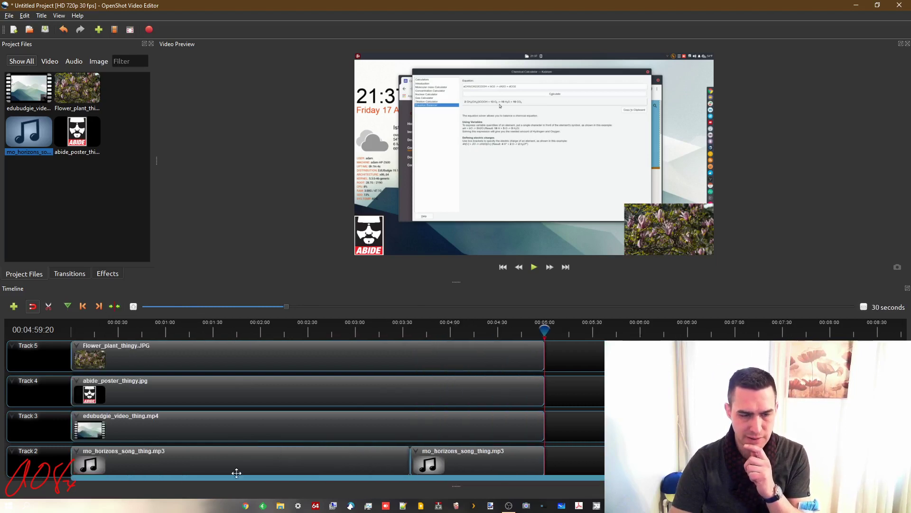
left_click(587, 332)
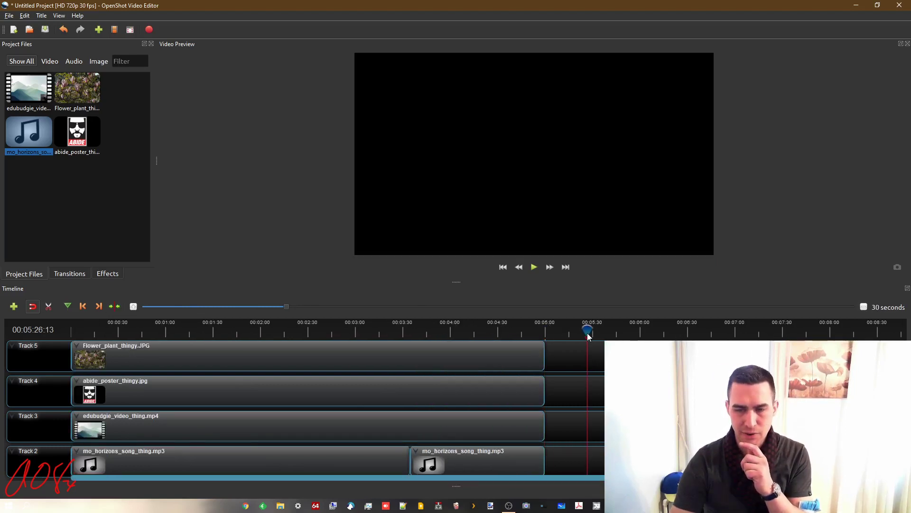
left_click(436, 330)
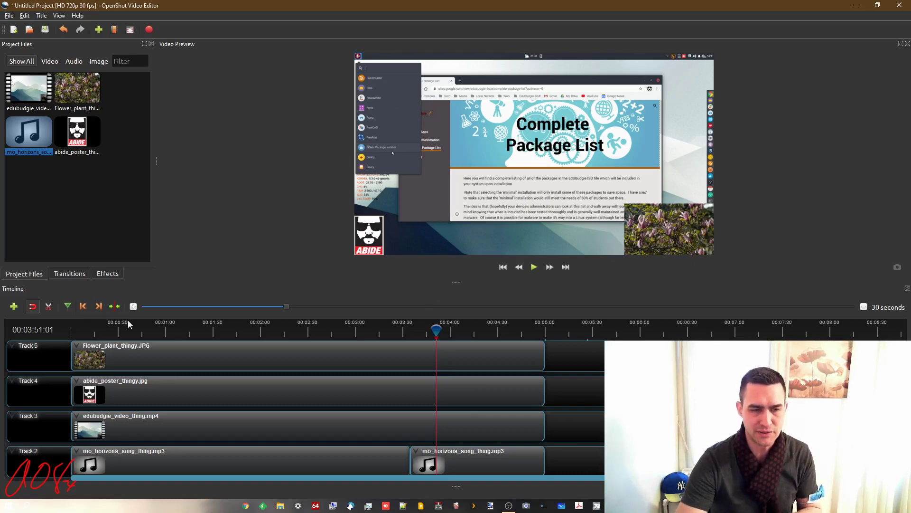
left_click(376, 332)
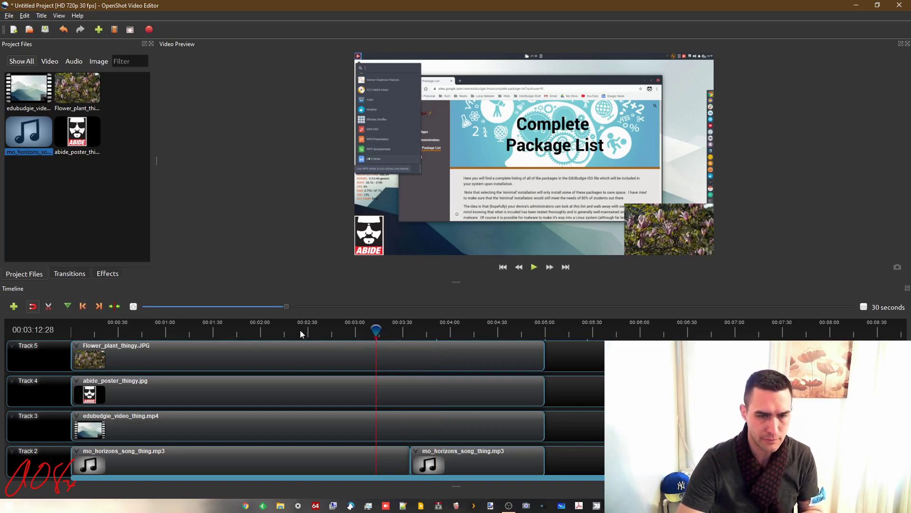
left_click(92, 328)
left_click(72, 328)
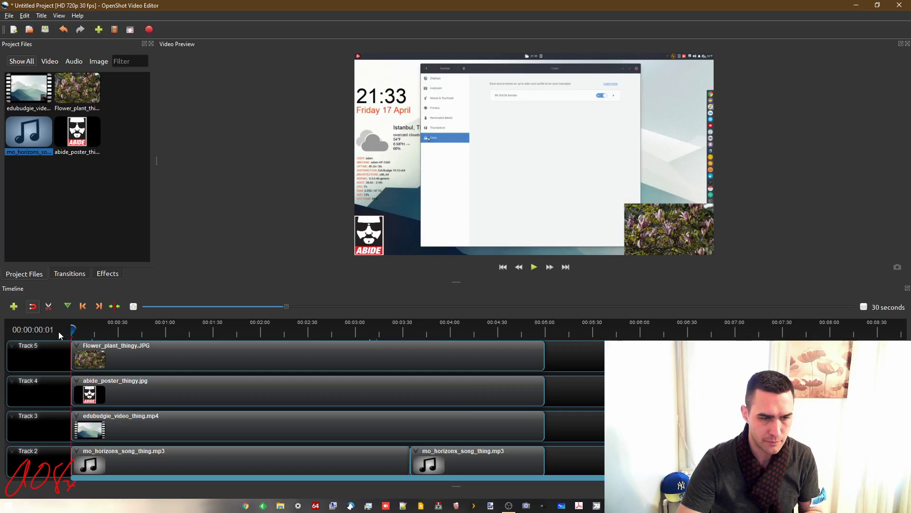
left_click(534, 268)
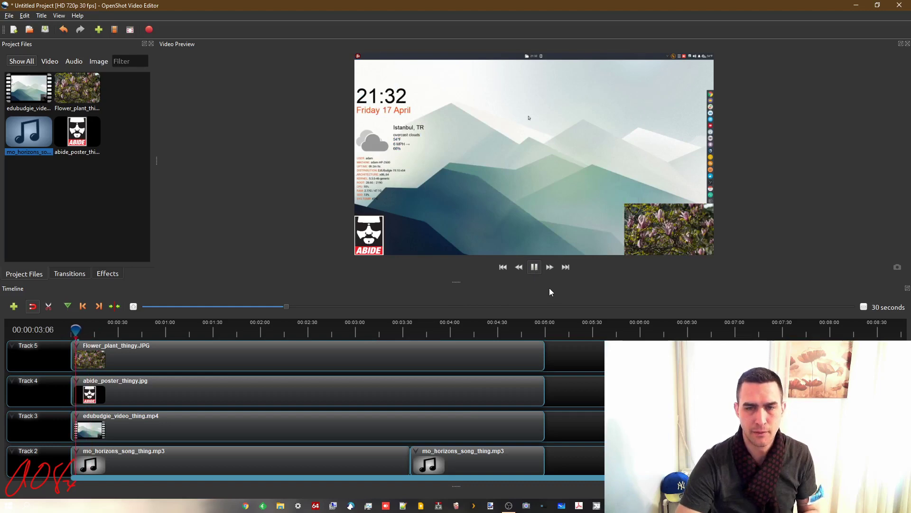
left_click(535, 268)
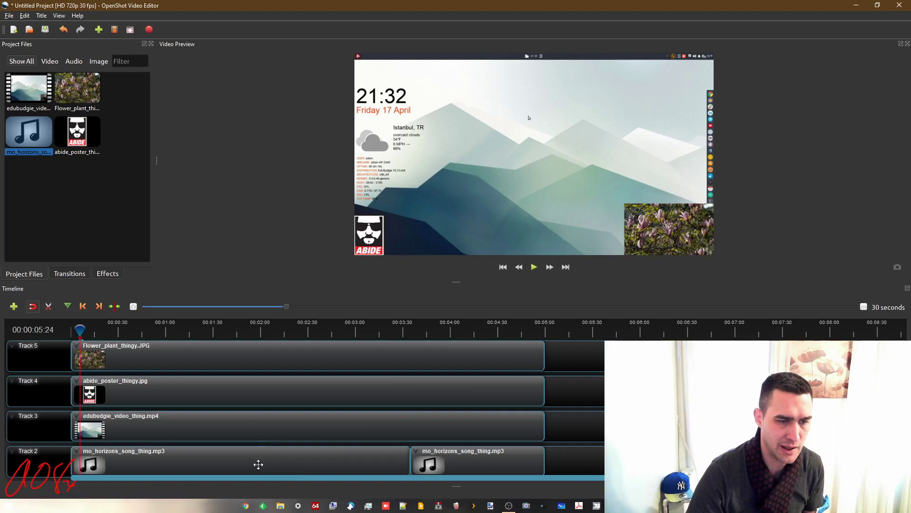
left_click(142, 429)
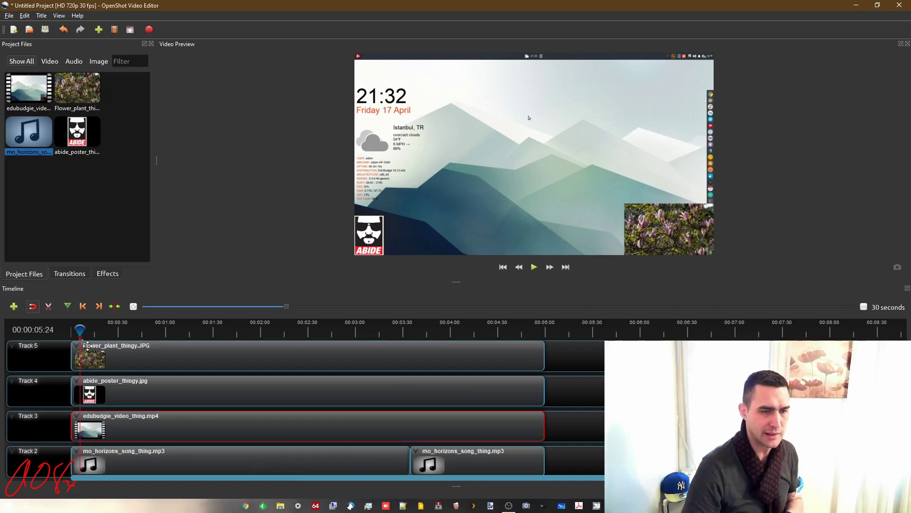
left_click_drag(85, 331, 56, 334)
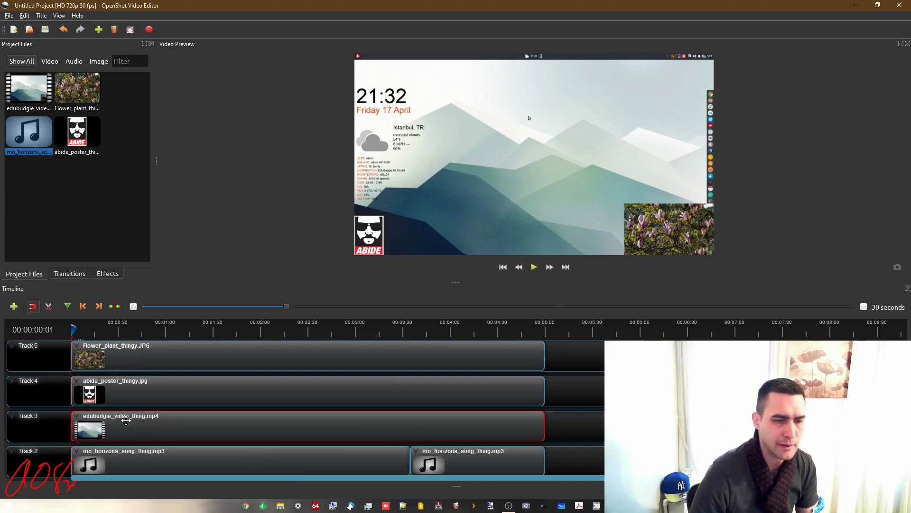
Step: Set the edubudgie_video_thing.mp4 clip's volume to Level 0% for the entire clip
right_click(141, 426)
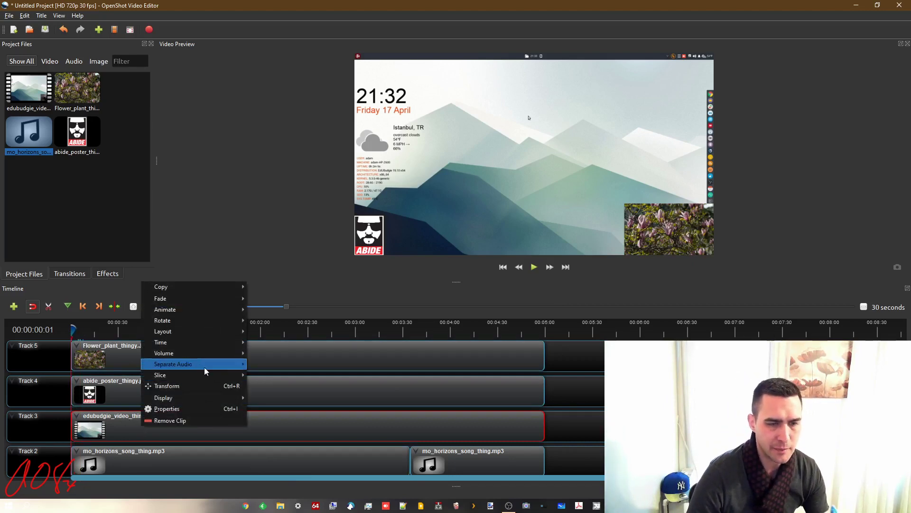
mouse_move(214, 355)
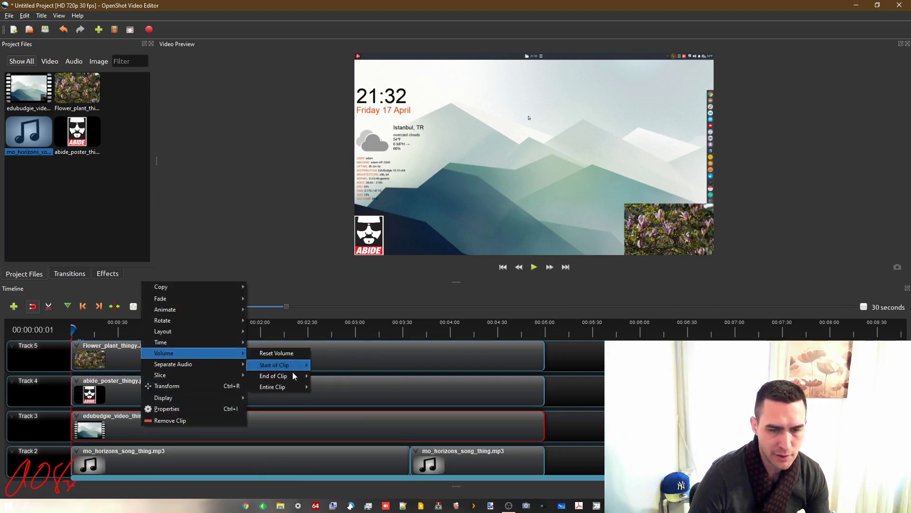
mouse_move(293, 388)
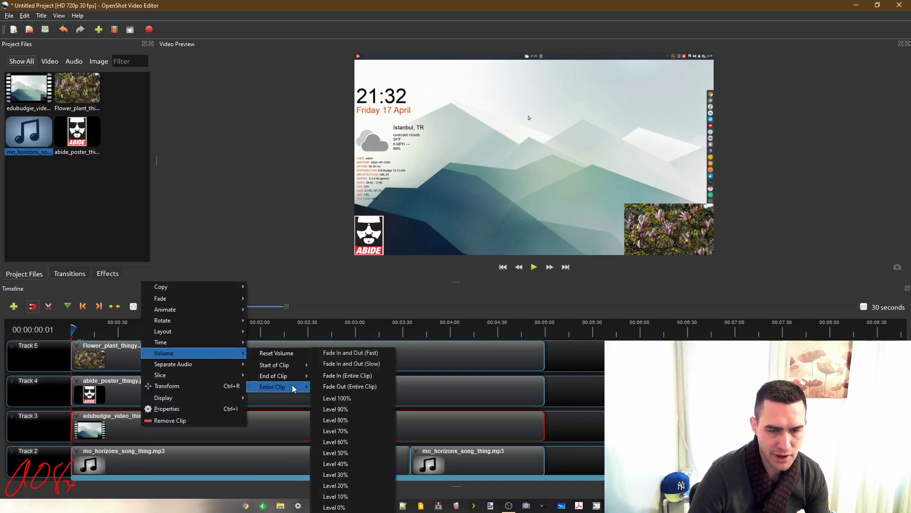
left_click(334, 507)
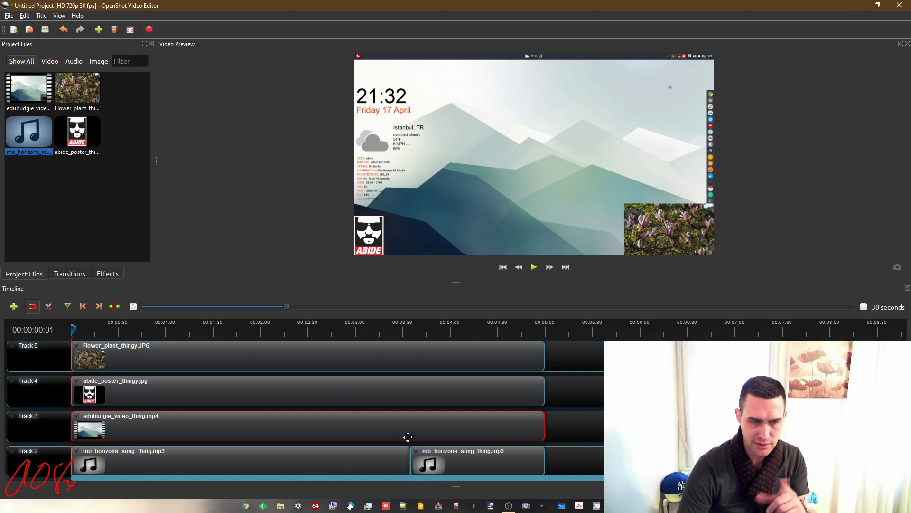
Step: Play back the edited timeline in the Video Preview to review the result
left_click(534, 266)
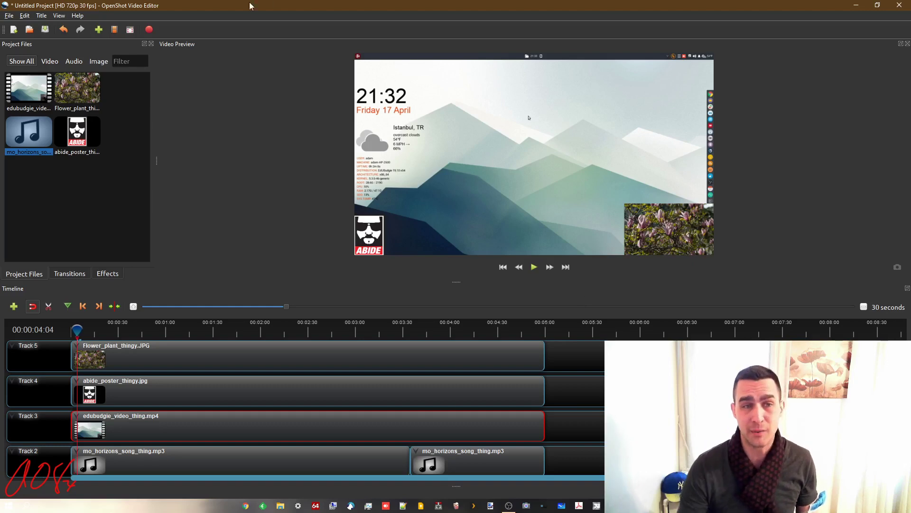
Step: Open the Export Video dialog, check the Video Profile list unchanged, and bring up File Explorer
left_click(150, 30)
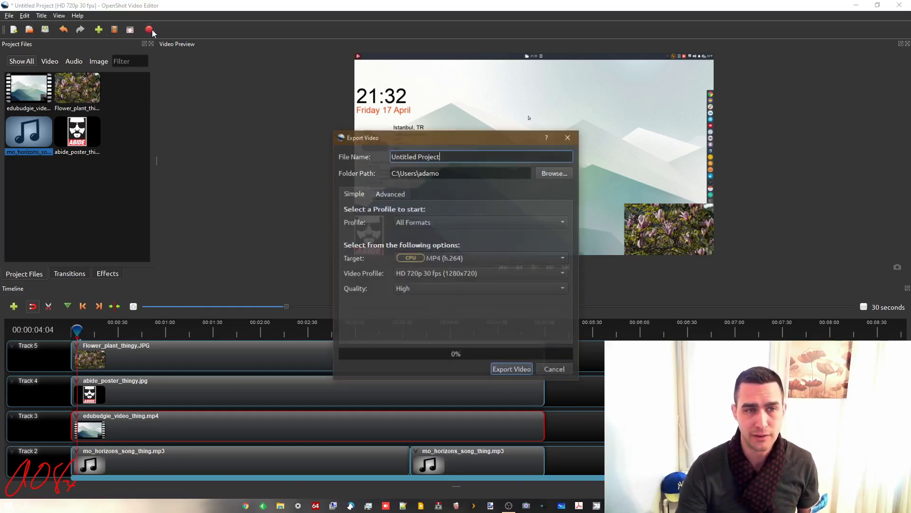
left_click(471, 278)
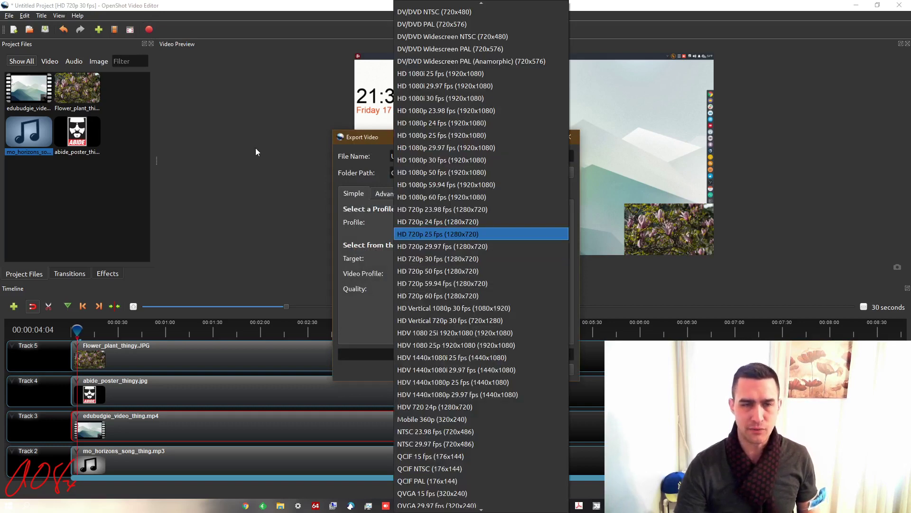
left_click(351, 136)
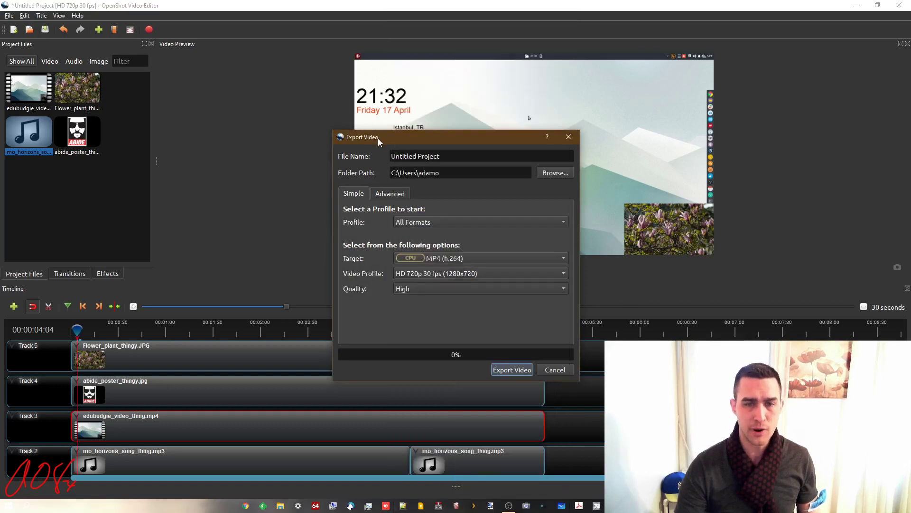
left_click_drag(378, 138, 386, 137)
left_click(280, 506)
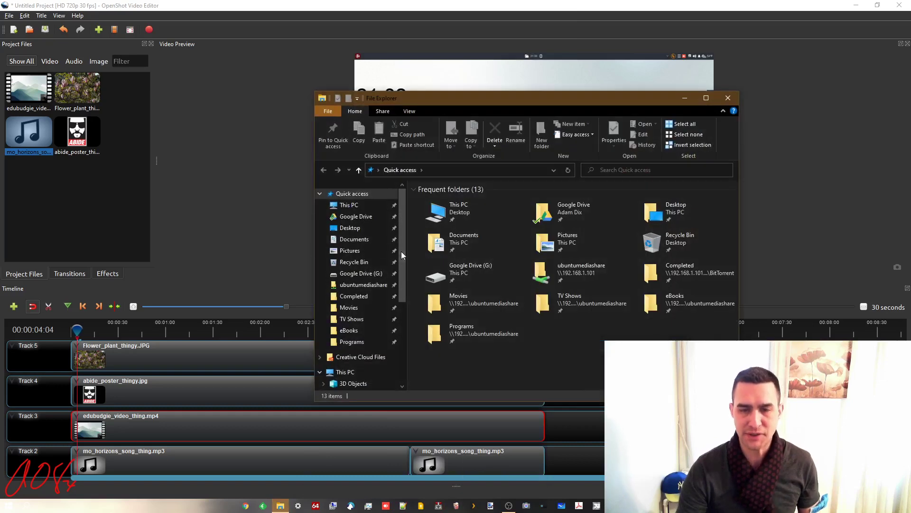
Step: Check edubudgie_video_thing's Details on the Desktop (1920×1080, 30 fps), then close File Explorer
left_click(350, 228)
right_click(655, 268)
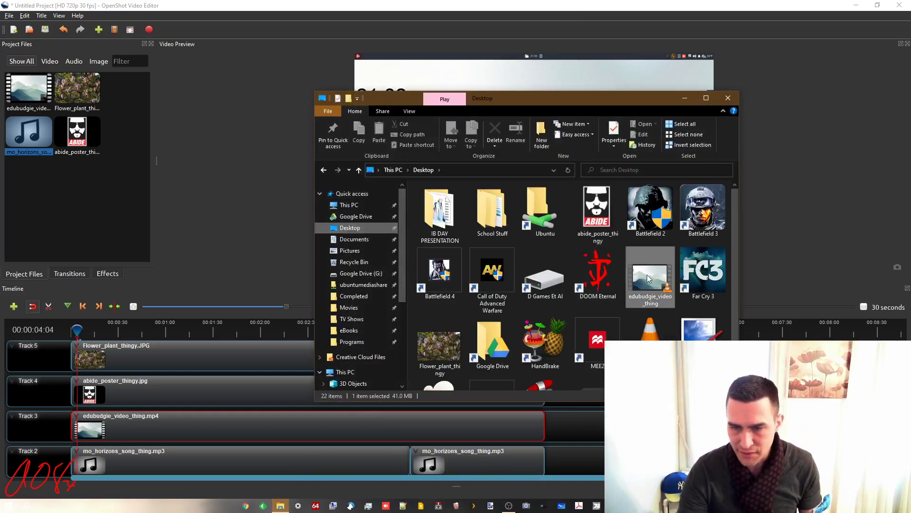
left_click(674, 267)
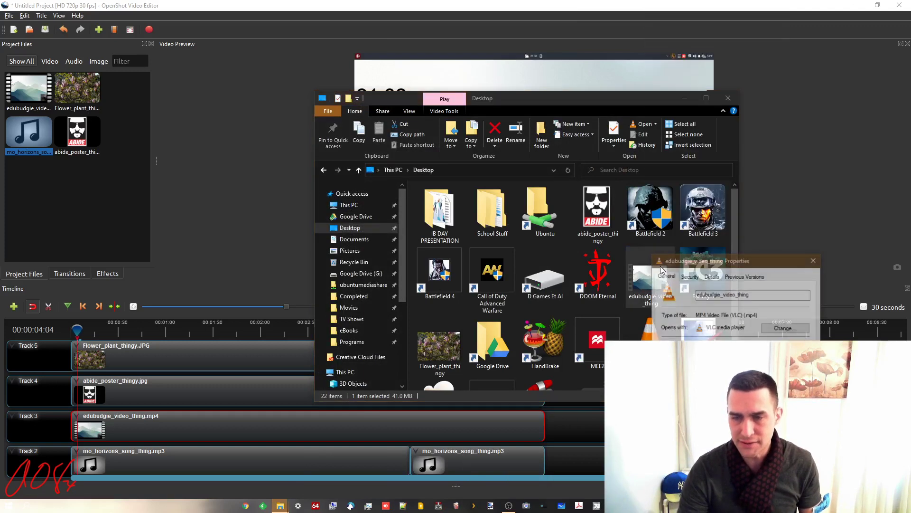
left_click(712, 276)
left_click_drag(741, 259, 539, 148)
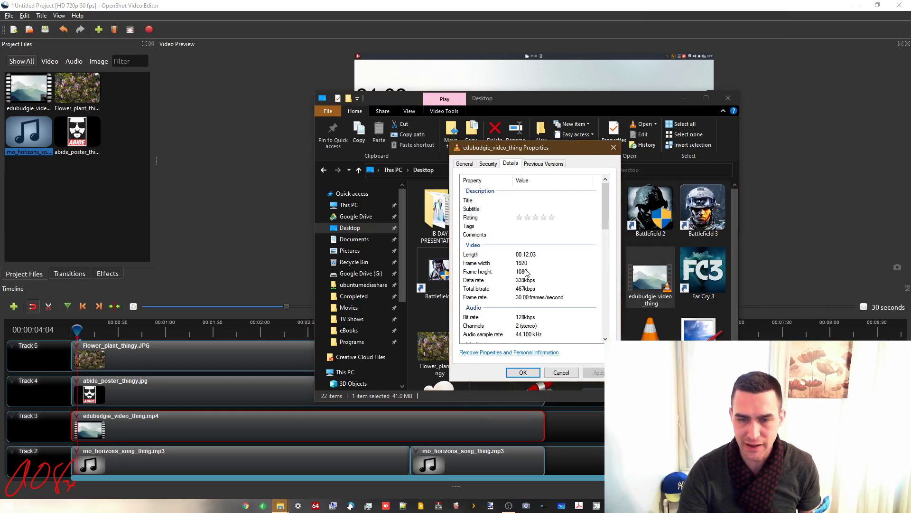
left_click(563, 372)
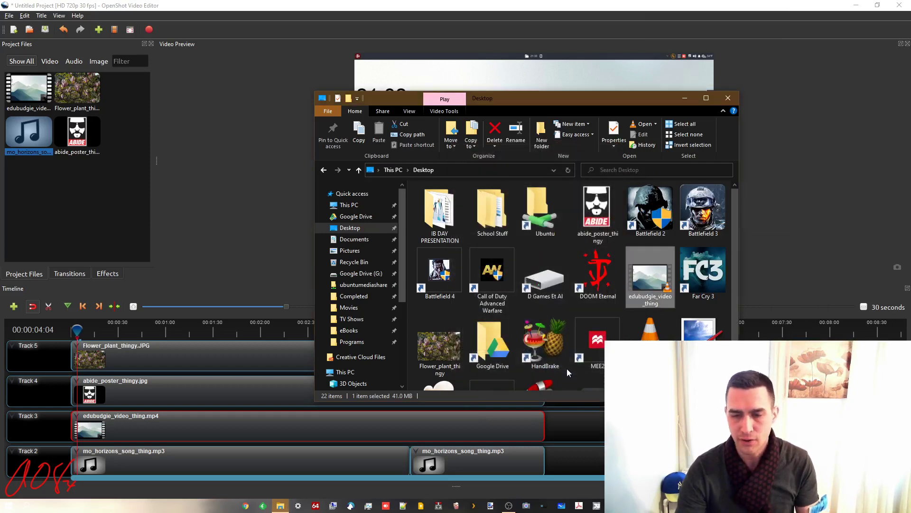
left_click(728, 98)
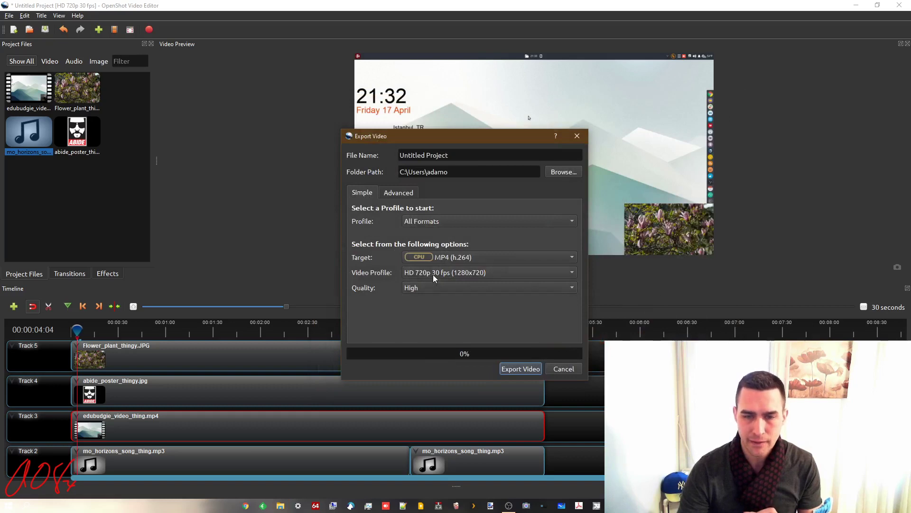
Step: Set the export to HD 1080p 30 fps, Desktop folder, file name 'stupid thingy without my ugly face'
left_click(423, 273)
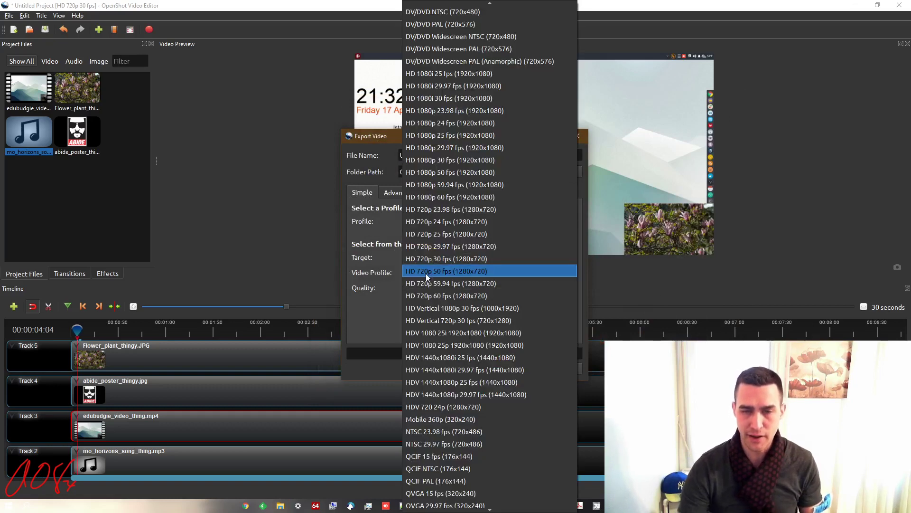
left_click(448, 161)
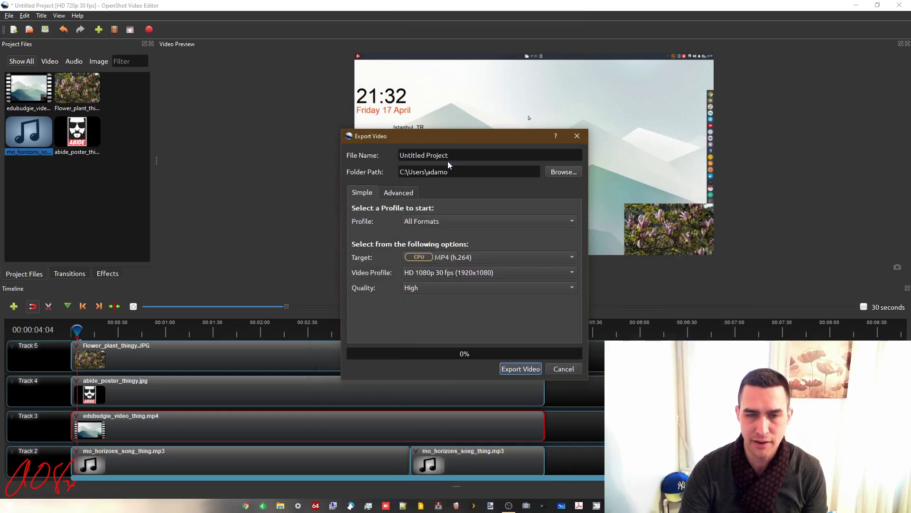
left_click(558, 174)
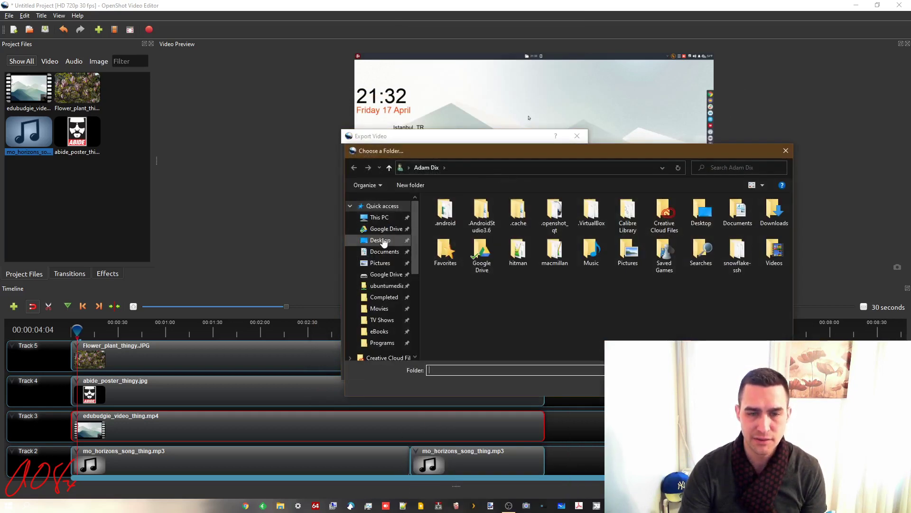
left_click(382, 240)
left_click(722, 385)
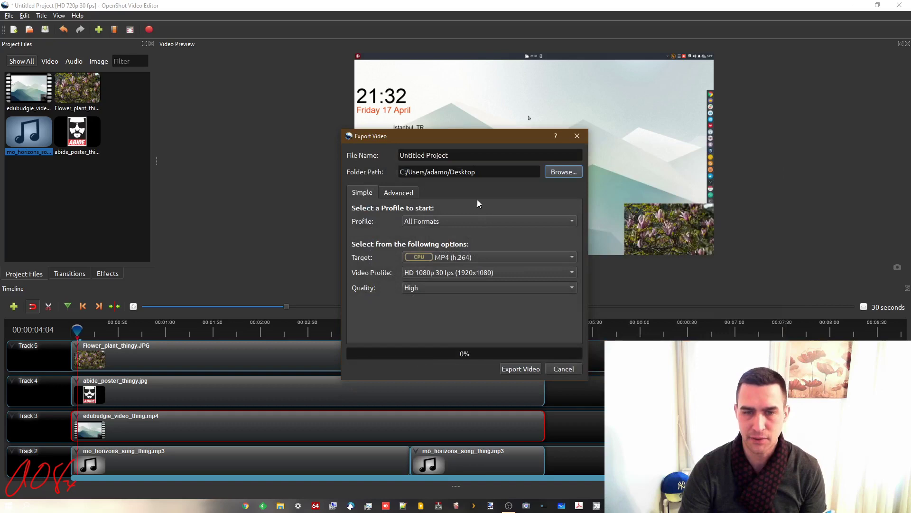
left_click_drag(467, 155, 339, 154)
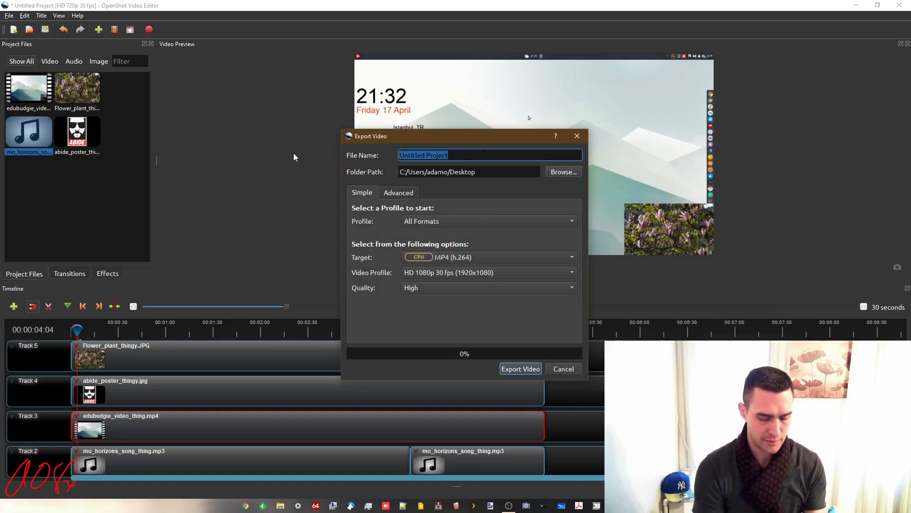
type("stupid thingy without")
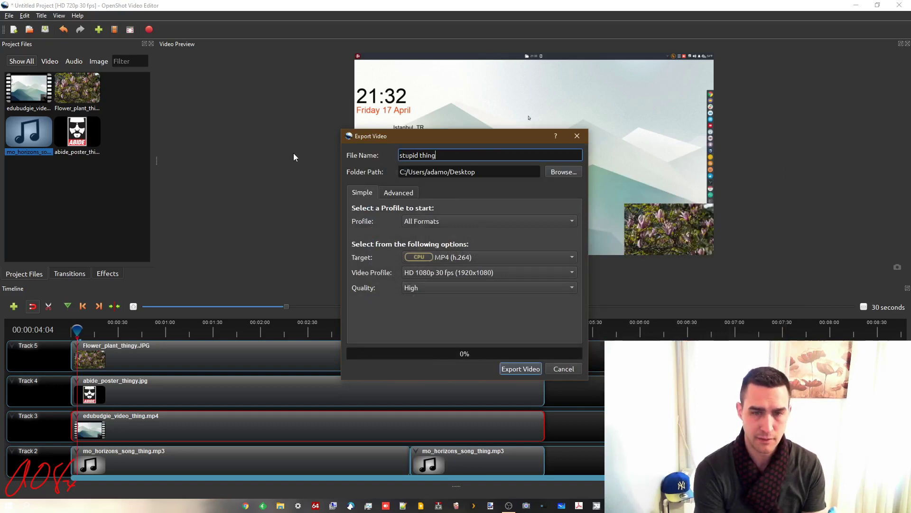
type(" my")
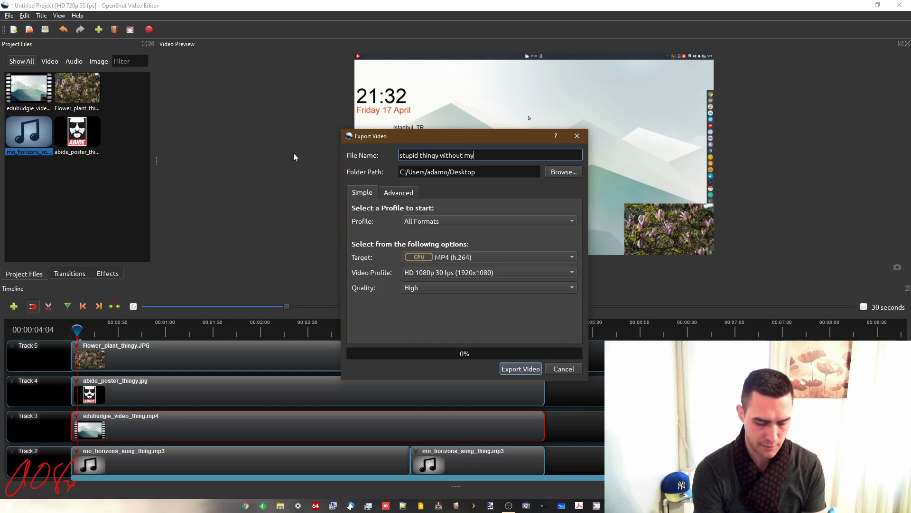
type(" ugly face in it")
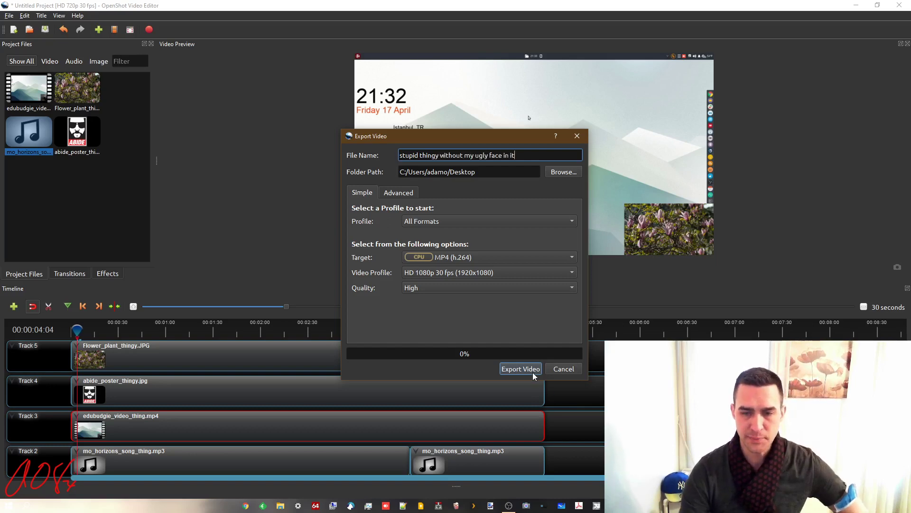
Step: Start the MP4 export, then cancel it at about 26.6% and confirm with Yes
left_click(532, 370)
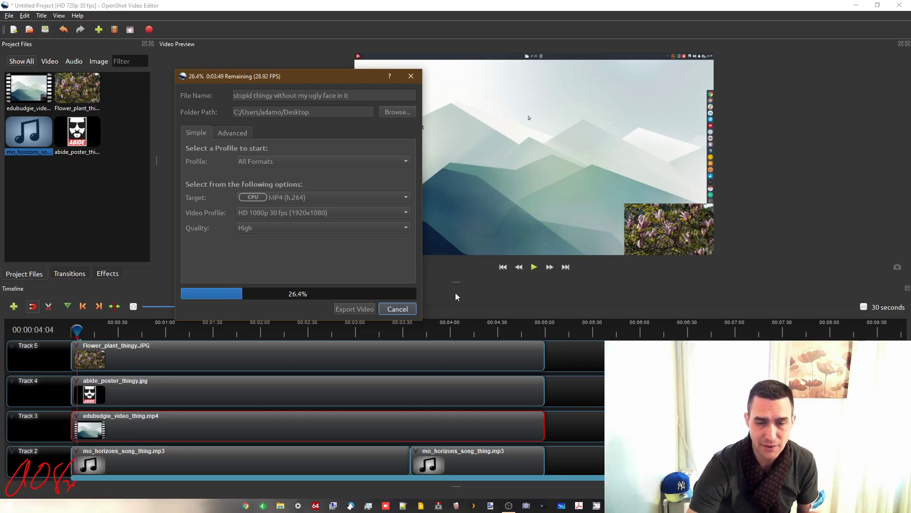
left_click(399, 309)
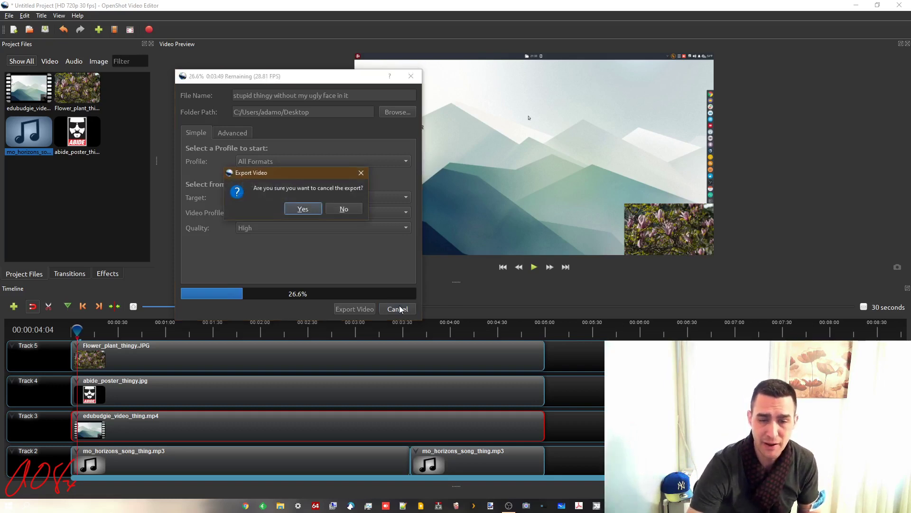
left_click(312, 209)
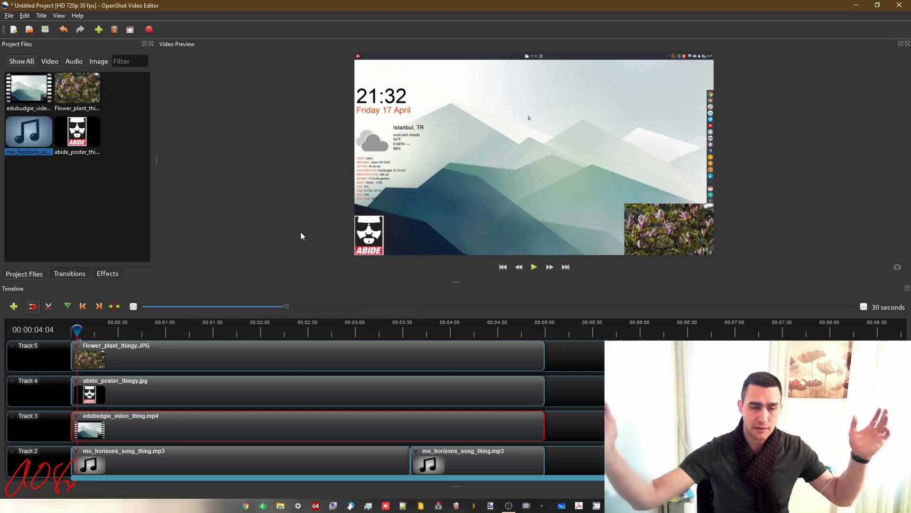